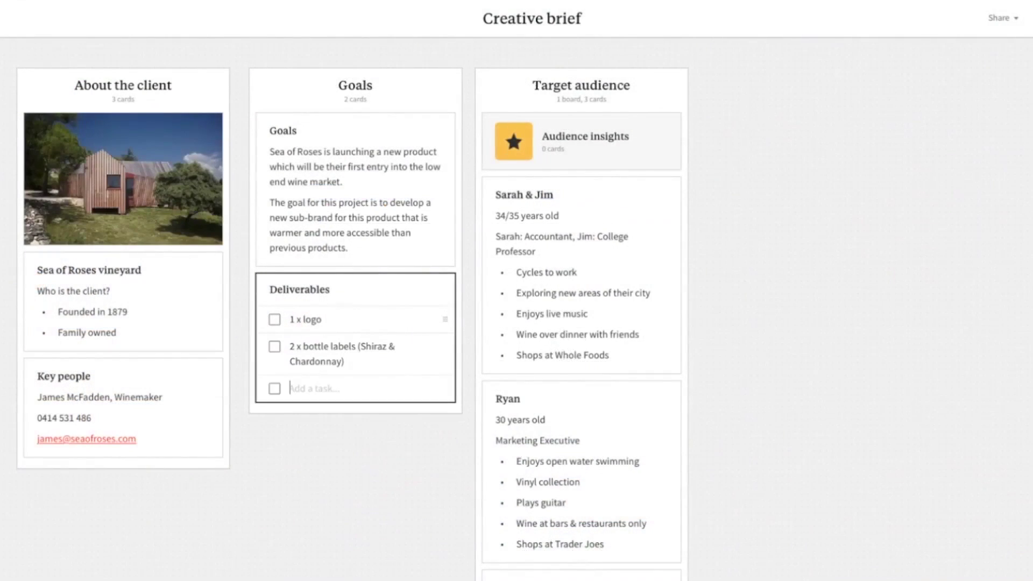
Step: Add '4 x banner ads' and '1 x A2 poster' to the Deliverables checklist
type("4 x banner ads")
key("Return")
type("1 x A2 poster")
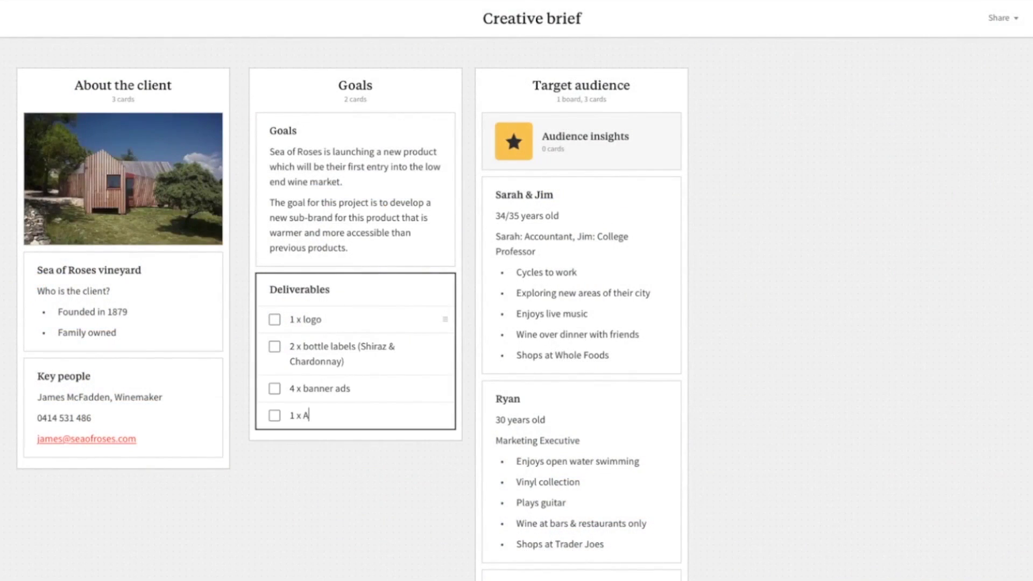
Step: Caption the wine image 'Reminiscent of modern art' and enlarge the surfing magazine image
key("ctrl+v")
type("Reminiscent of modern art")
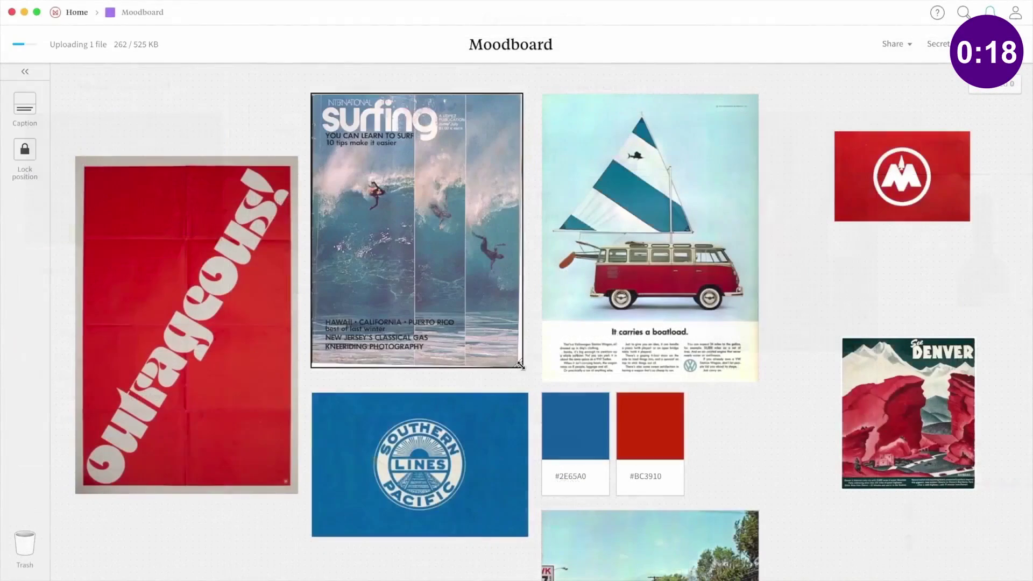
left_click_drag(519, 365, 527, 380)
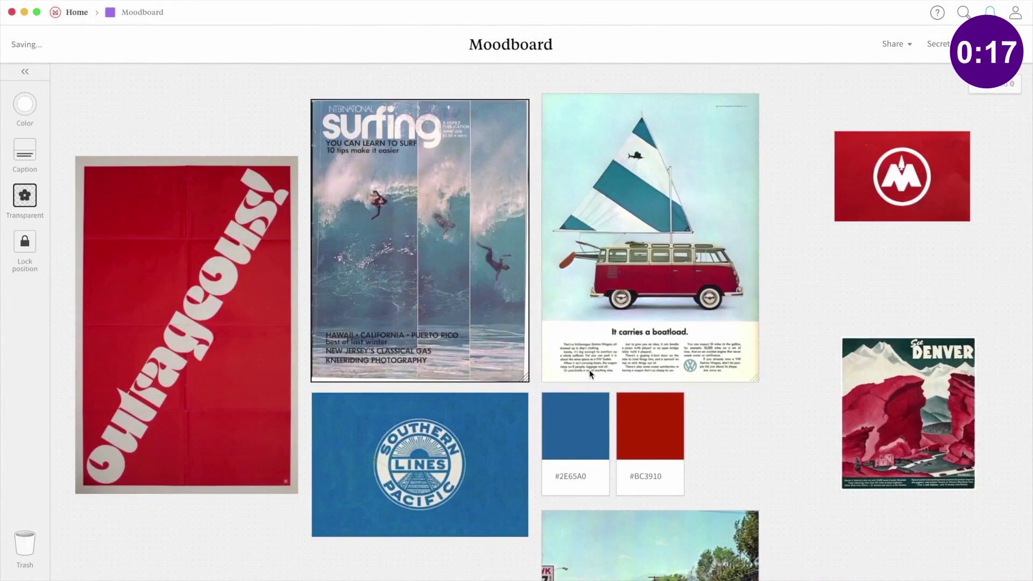
Step: Add an #EDEADE colour swatch card and drop an image onto the customer journey map
double_click(724, 425)
type("#EDEADE")
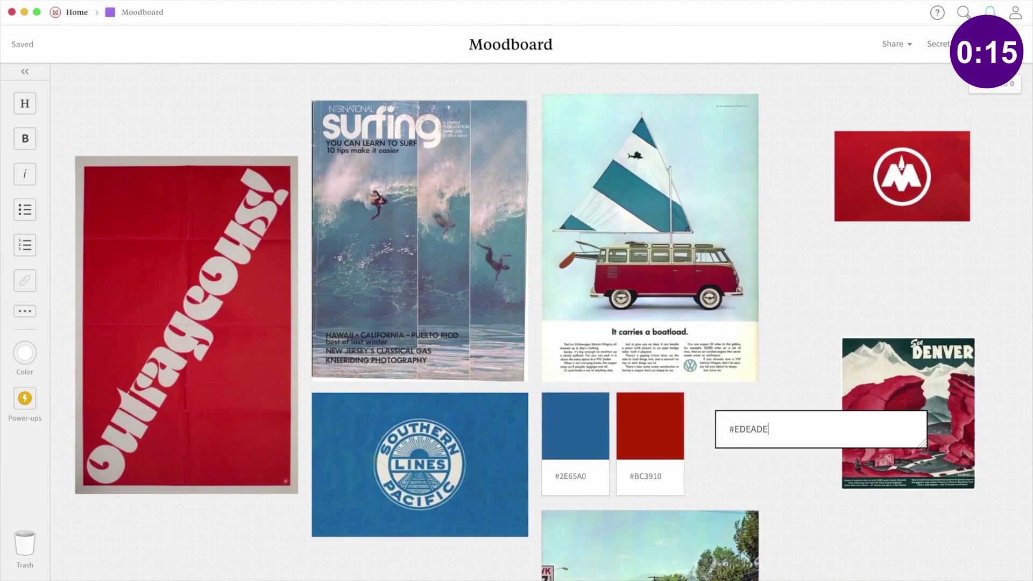
key("Escape")
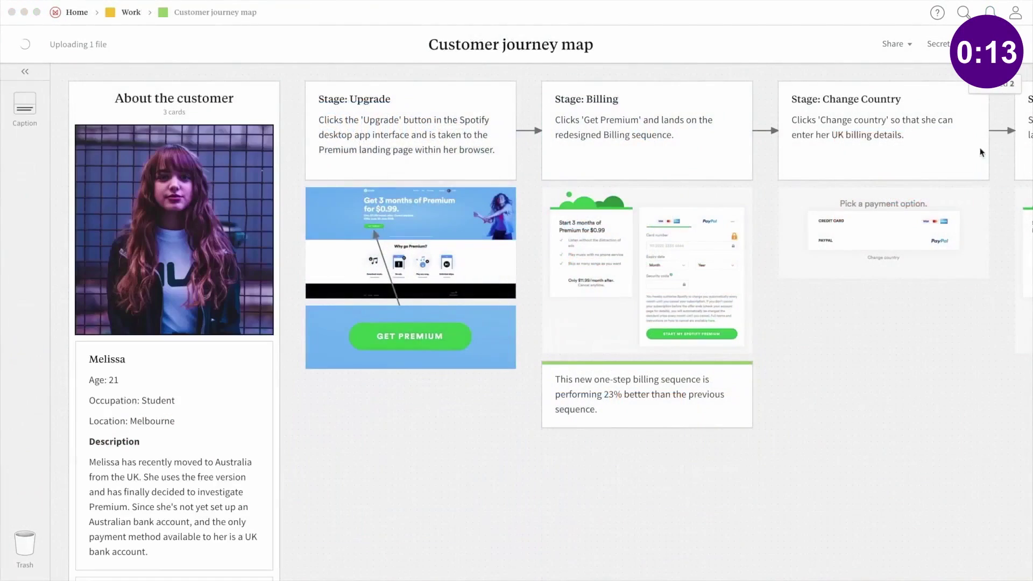
left_click_drag(956, 136, 924, 318)
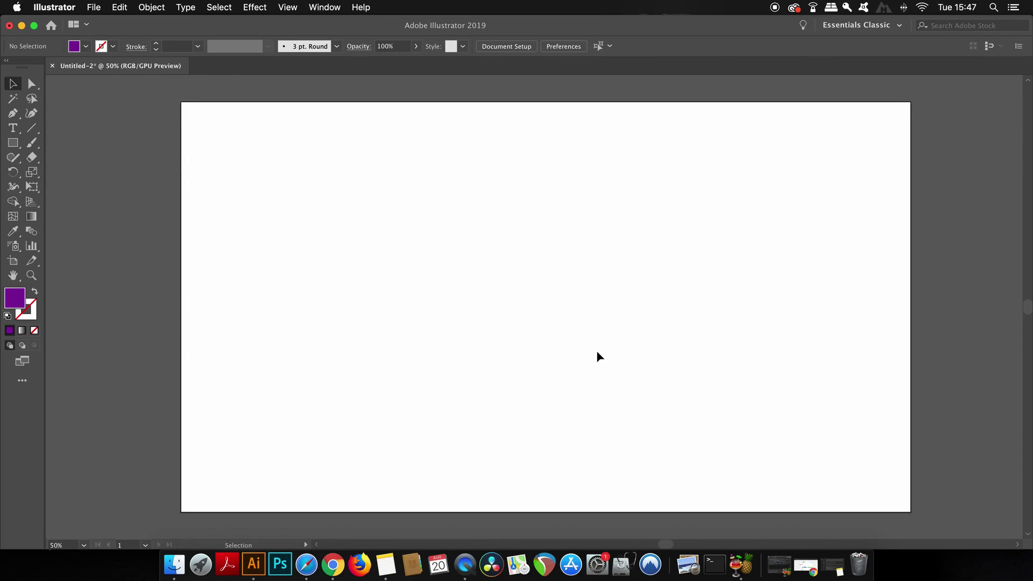
Step: Open the Properties panel from the Window menu and nudge it slightly into place
left_click(336, 6)
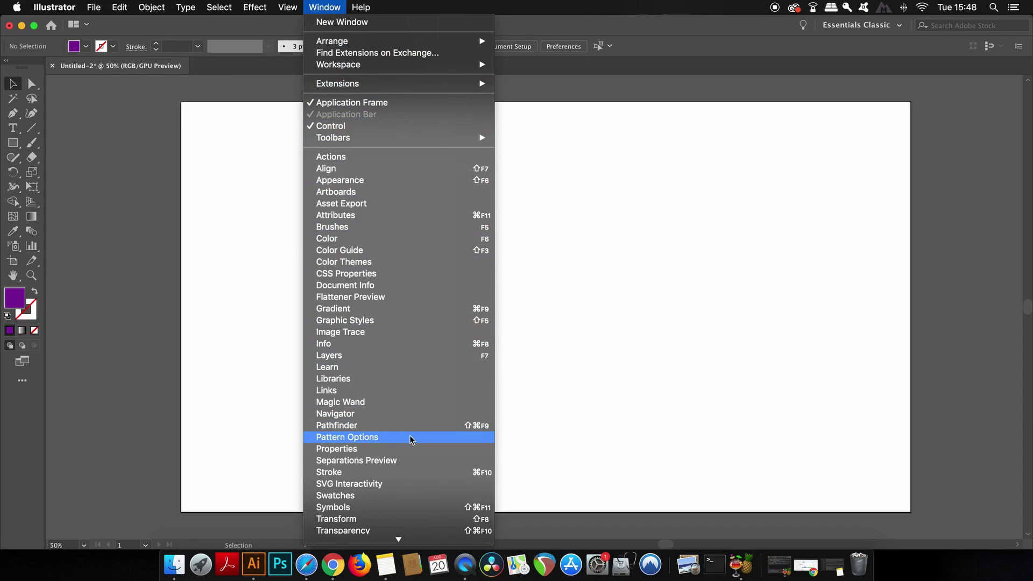
left_click(473, 453)
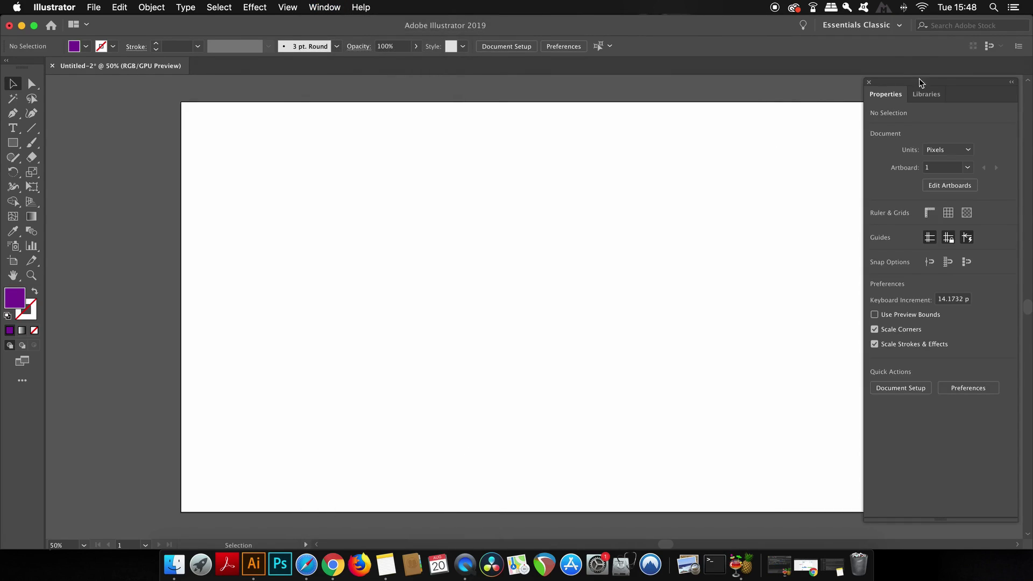
mouse_move(913, 89)
left_mouse_down()
mouse_move(877, 95)
mouse_move(910, 94)
left_mouse_up()
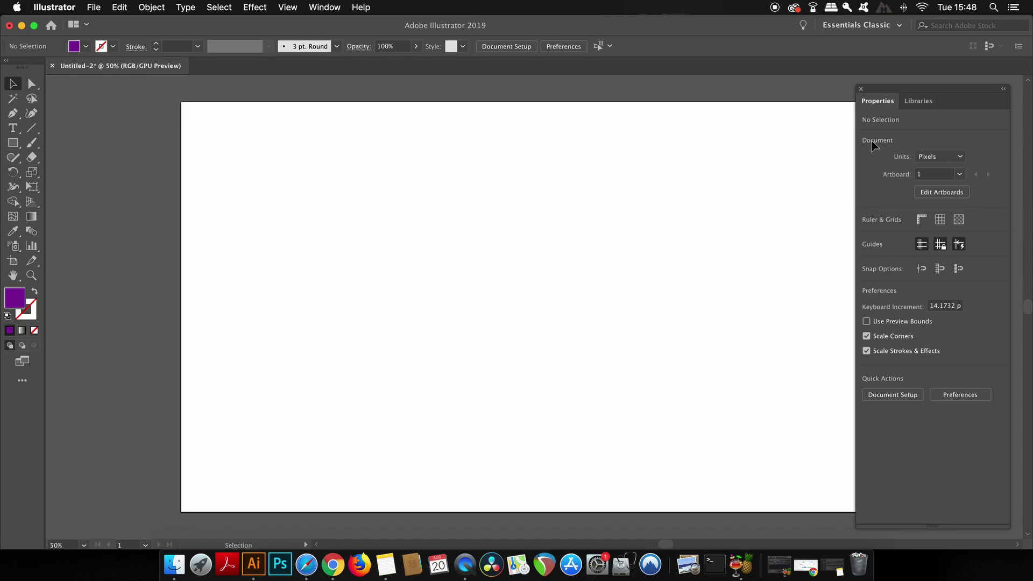
Step: Show rulers and switch the document units to Millimeters
left_click(921, 220)
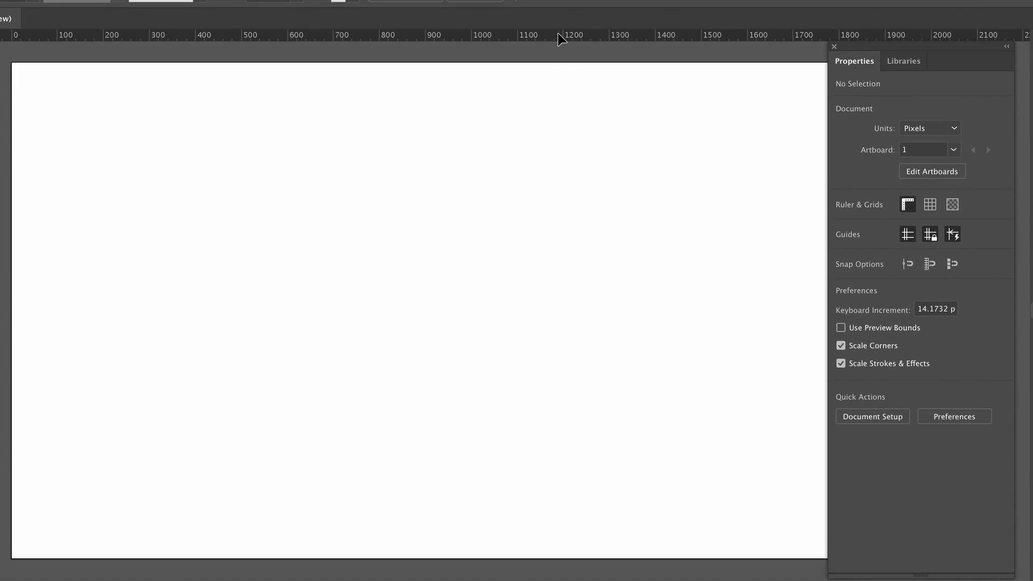
left_click(954, 129)
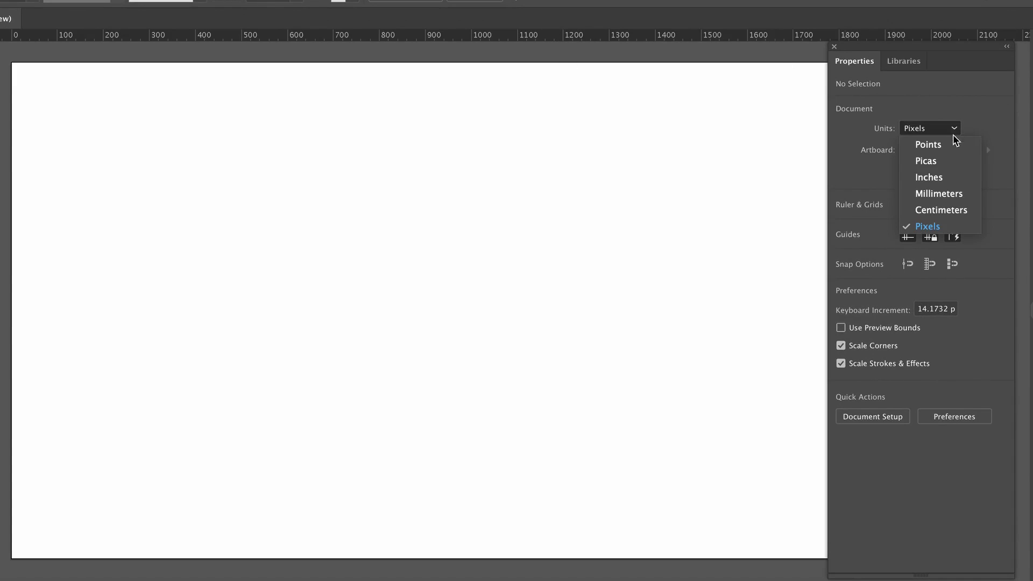
left_click(939, 194)
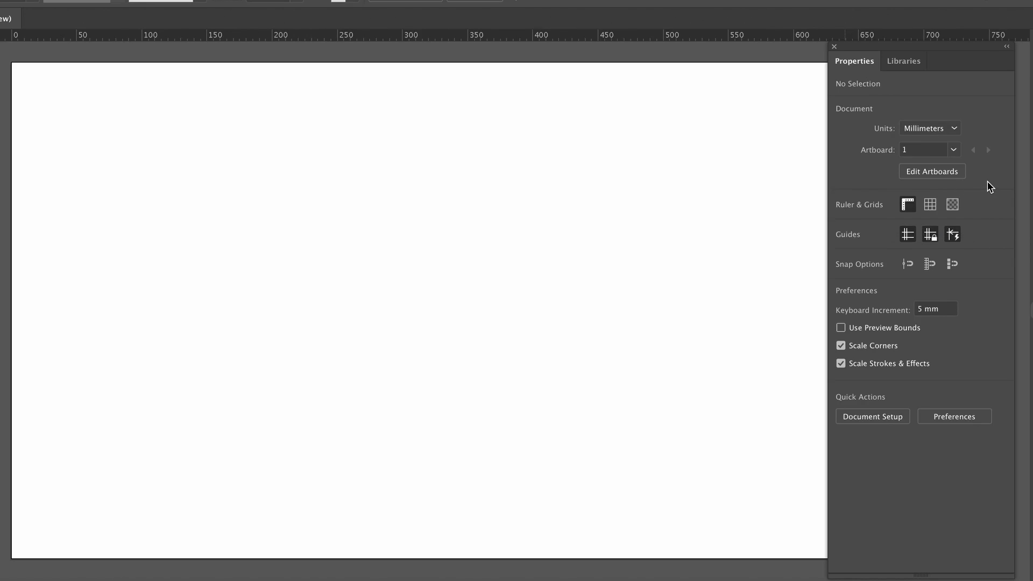
Step: Enter and exit artboard editing, then toggle the grid and transparency grid on and off
left_click(950, 176)
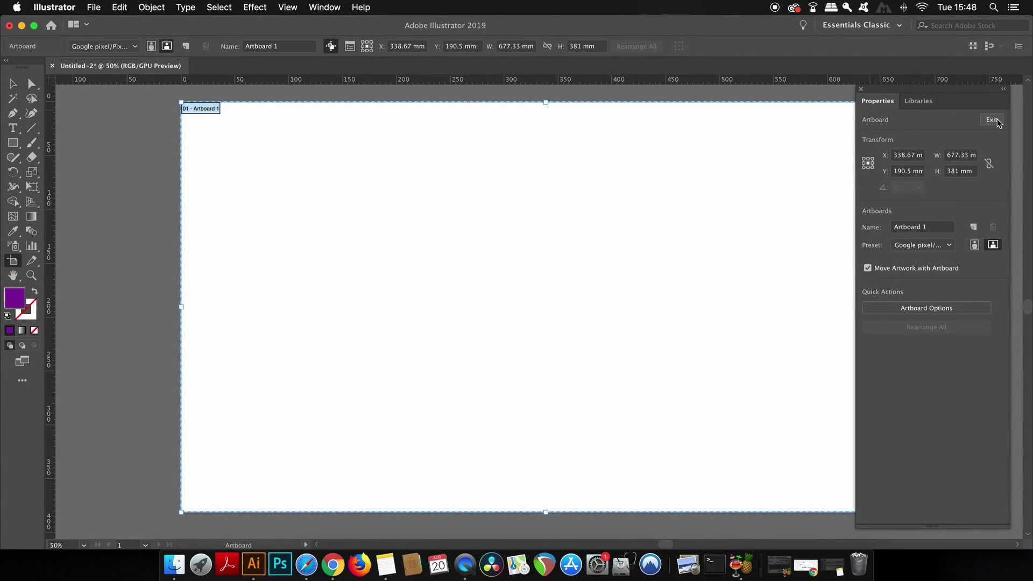
left_click(993, 120)
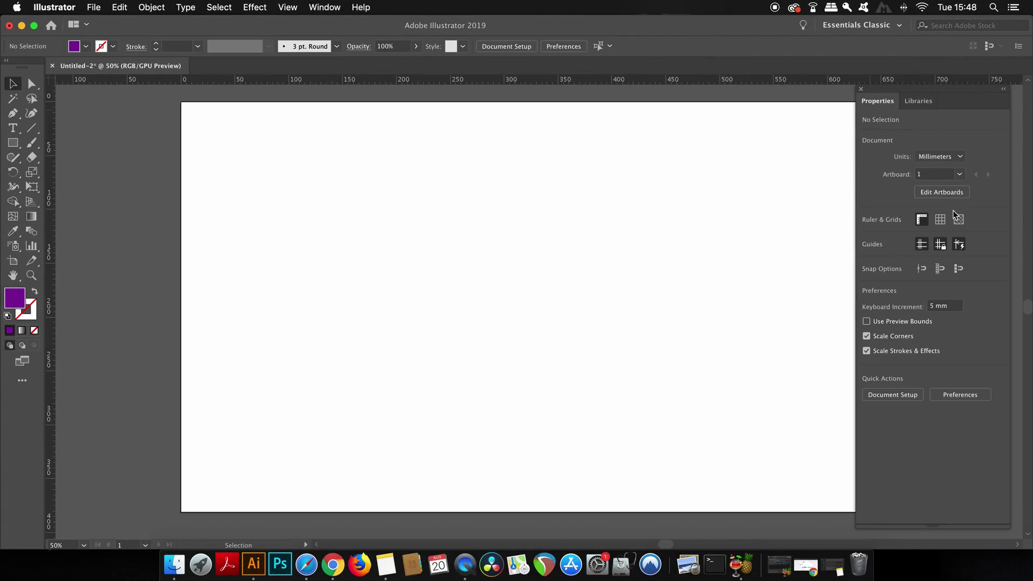
left_click(942, 220)
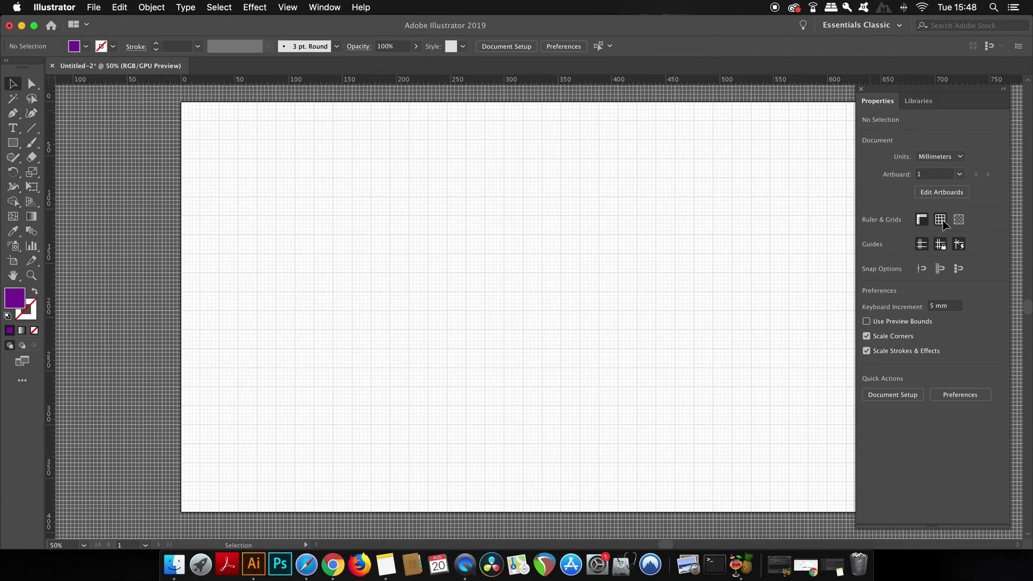
left_click(942, 221)
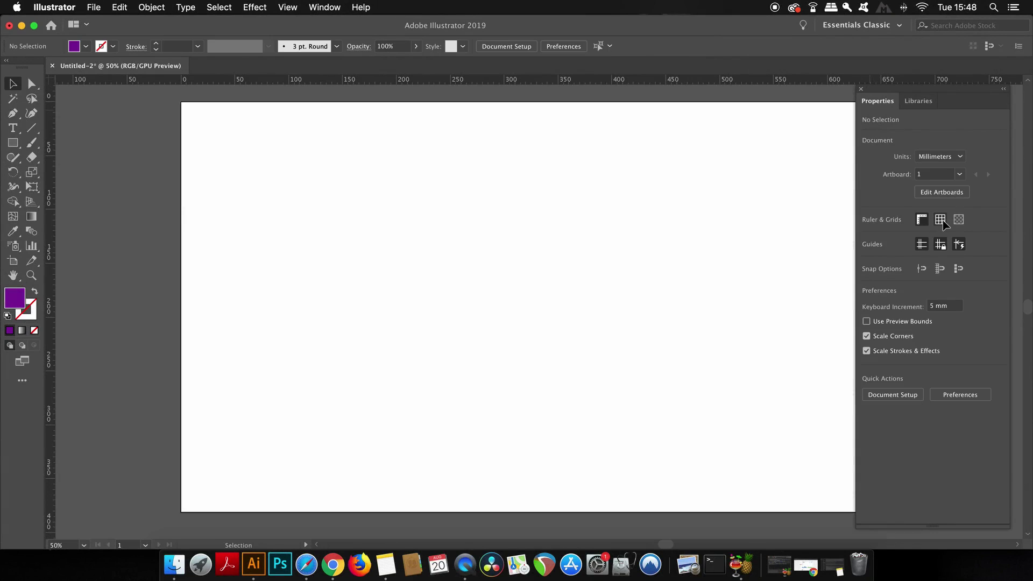
left_click(959, 221)
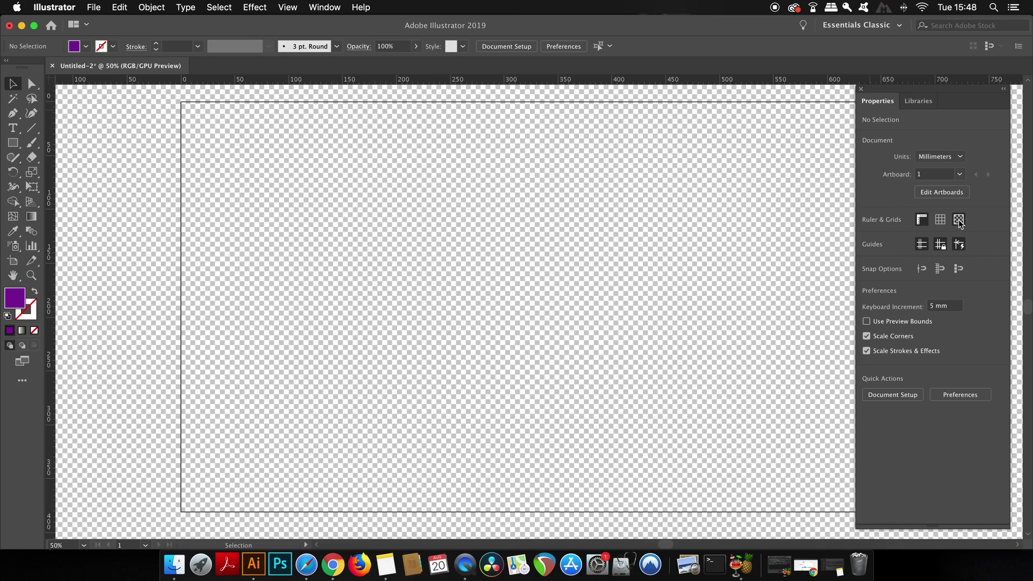
left_click(958, 221)
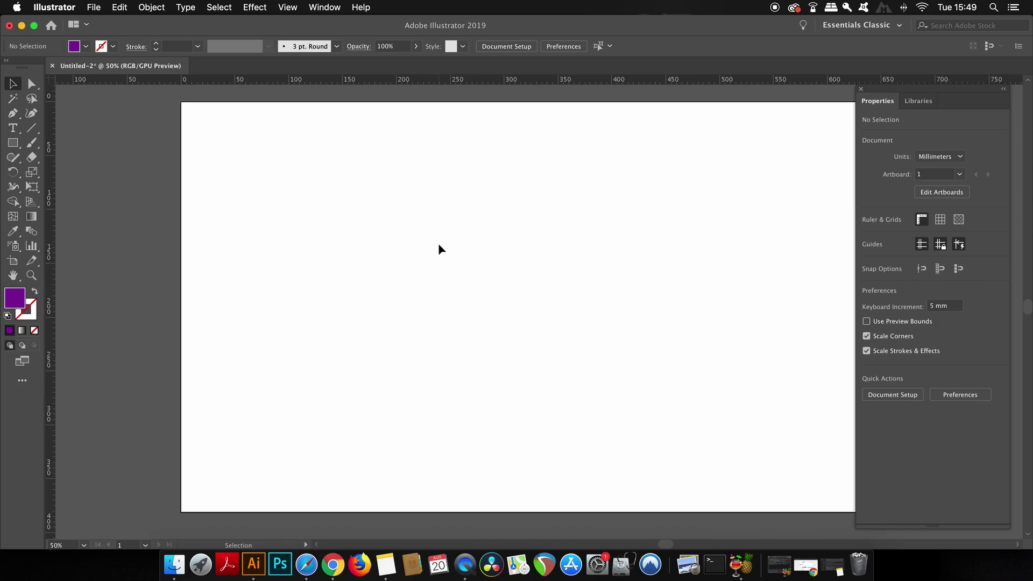
Step: Draw a purple circle on the artboard's left side, nudge it right, then deselect
key("l")
left_click_drag(327, 197, 425, 294)
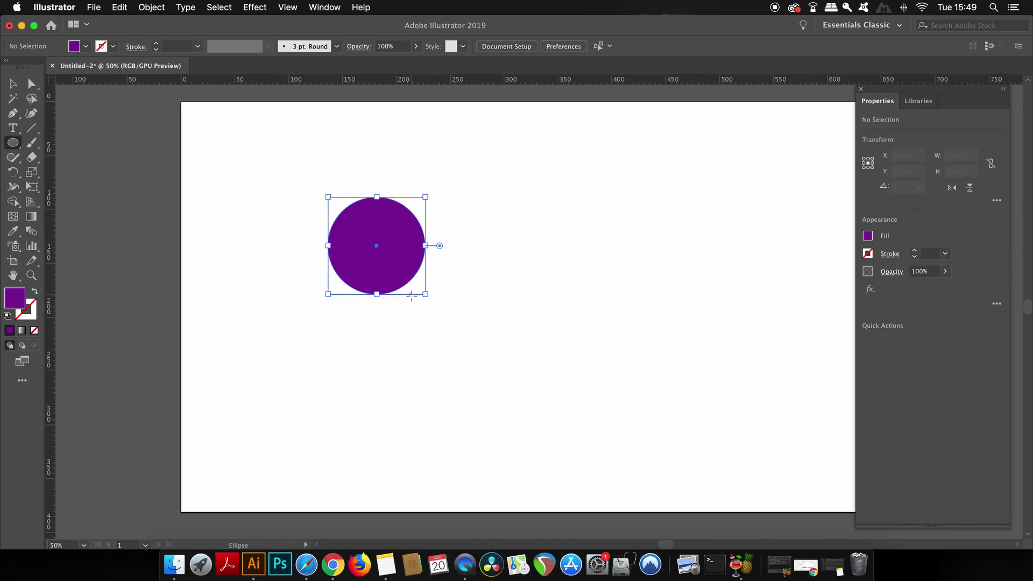
key("v")
key("Right")
key("Right")
key("Right")
key("Right")
key("Right")
key("Right")
key("Right")
key("Right")
key("Right")
key("Right")
key("Right")
key("Right")
key("Right")
key("Right")
key("Right")
key("Right")
key("Right")
key("Right")
key("Right")
key("Right")
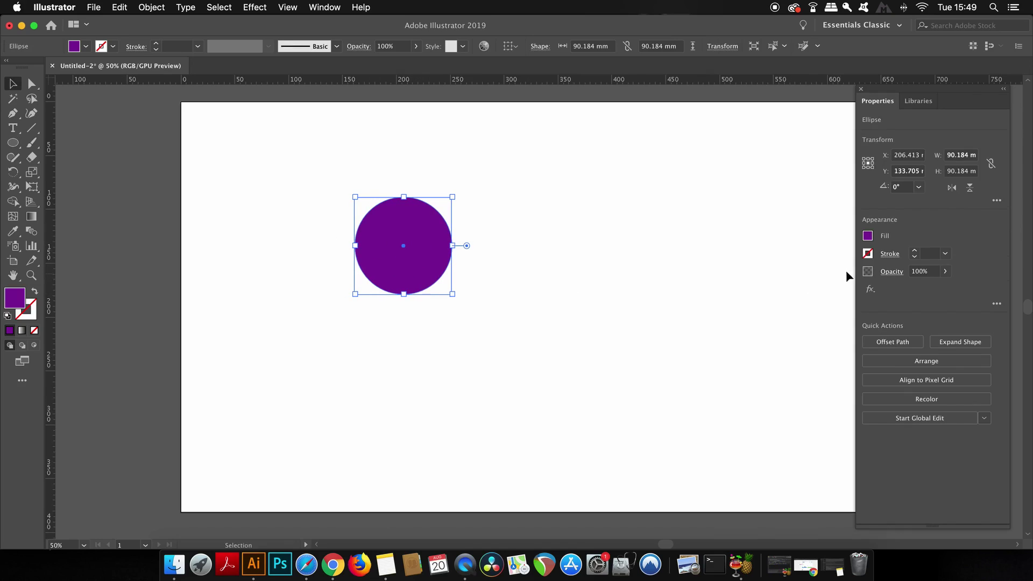
left_click(693, 251)
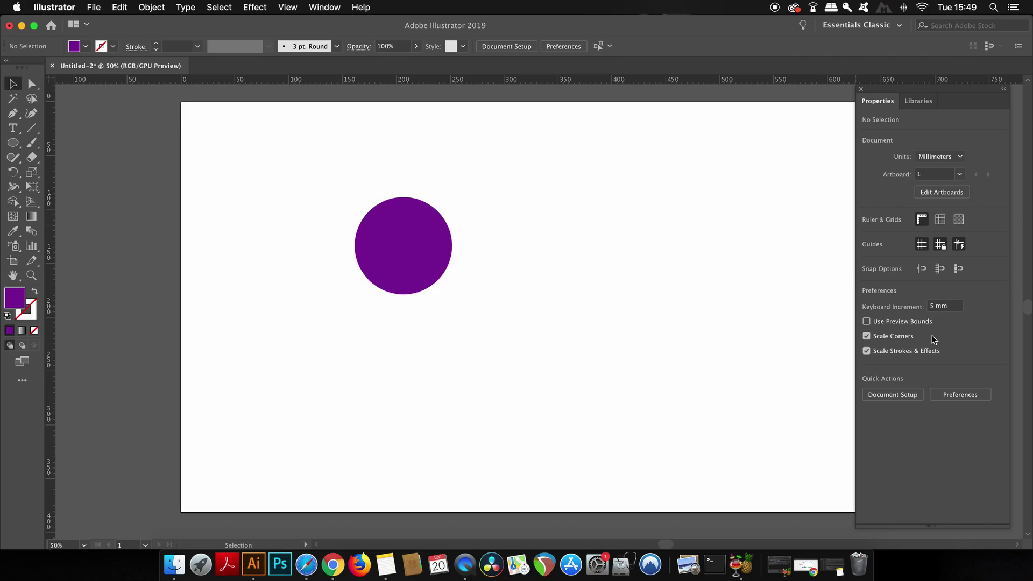
Step: Set the keyboard increment to 50, nudge the circle in 50 mm steps, then delete it
left_click(947, 308)
type("50")
left_click(411, 251)
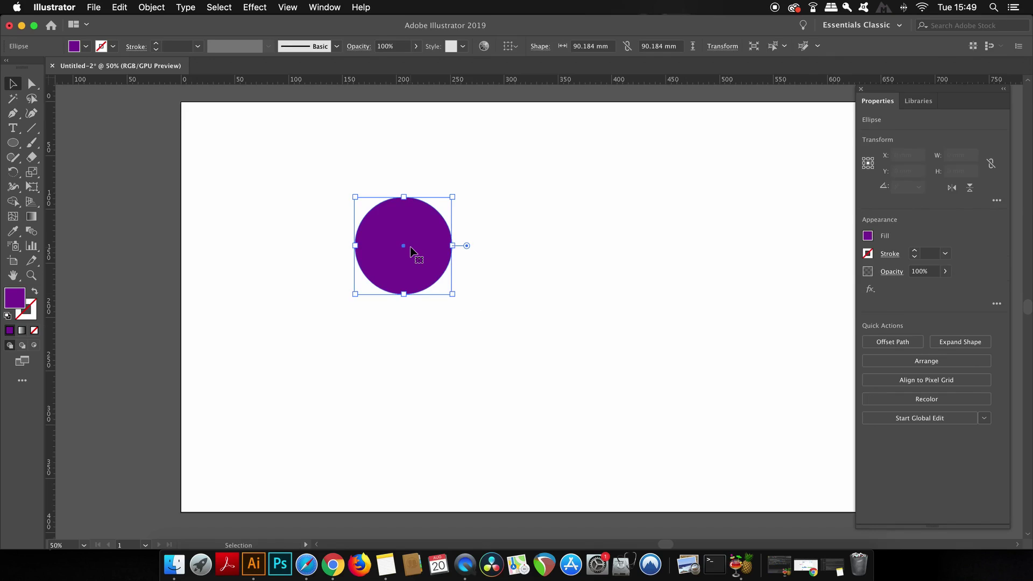
key("Right")
key("Right")
key("Right")
key("Right")
key("Left")
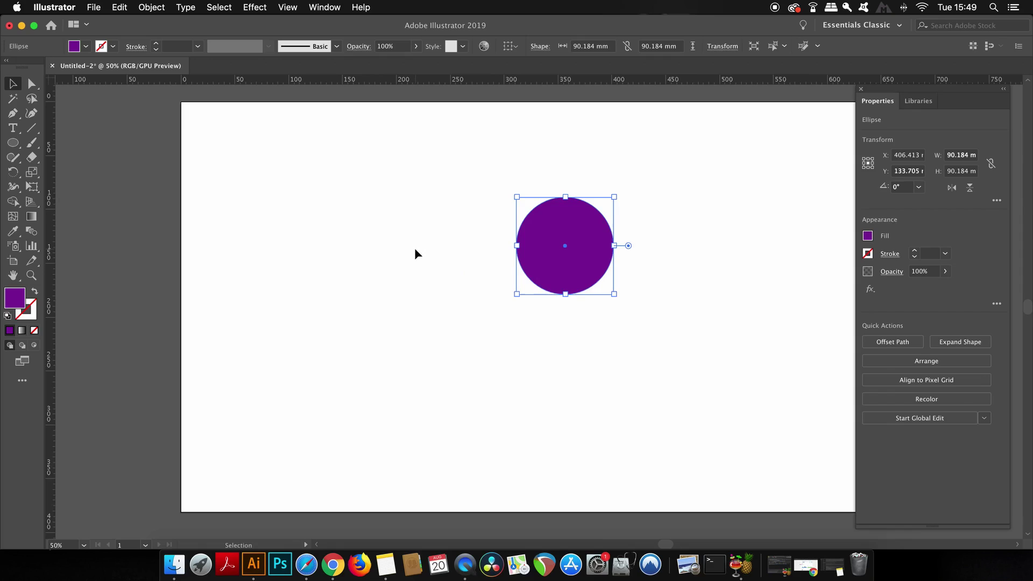
key("Left")
key("Left")
key("Left")
key("Left")
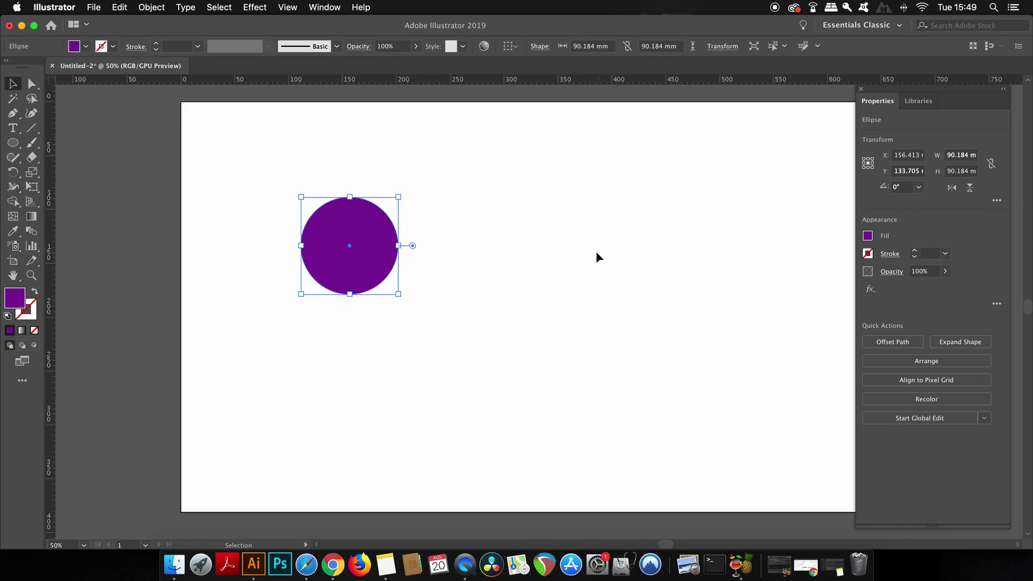
key("Delete")
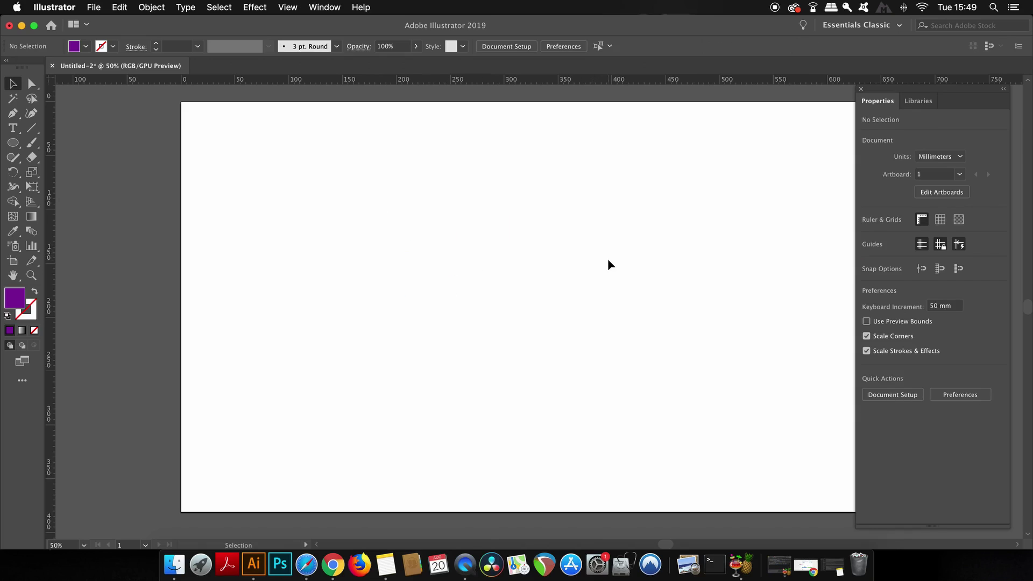
Step: Set the keyboard increment to 2 mm
left_click(950, 308)
type("2")
key("Return")
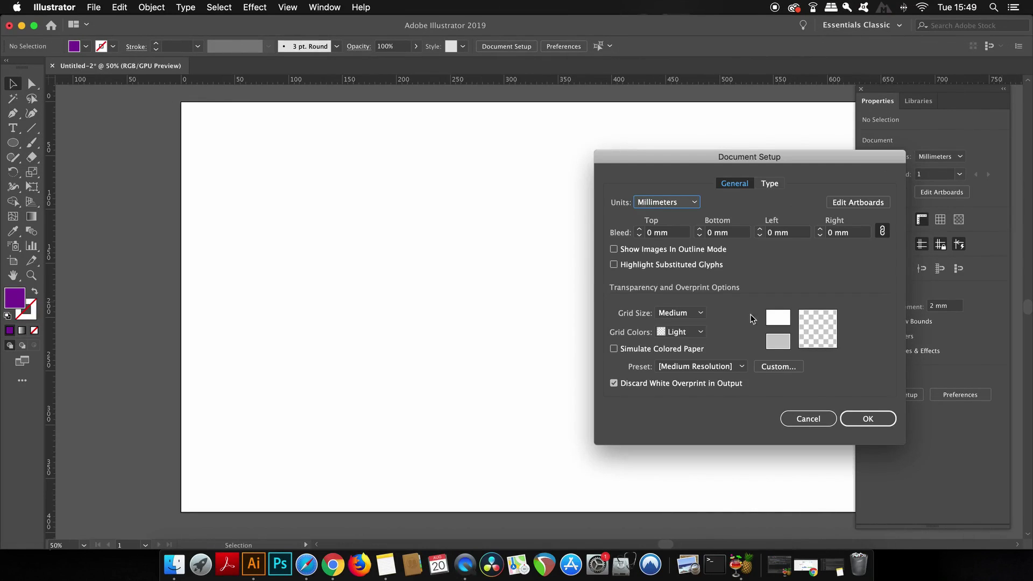
Step: Give the document a 5 mm linked bleed in Document Setup and apply it
left_click_drag(696, 159, 699, 152)
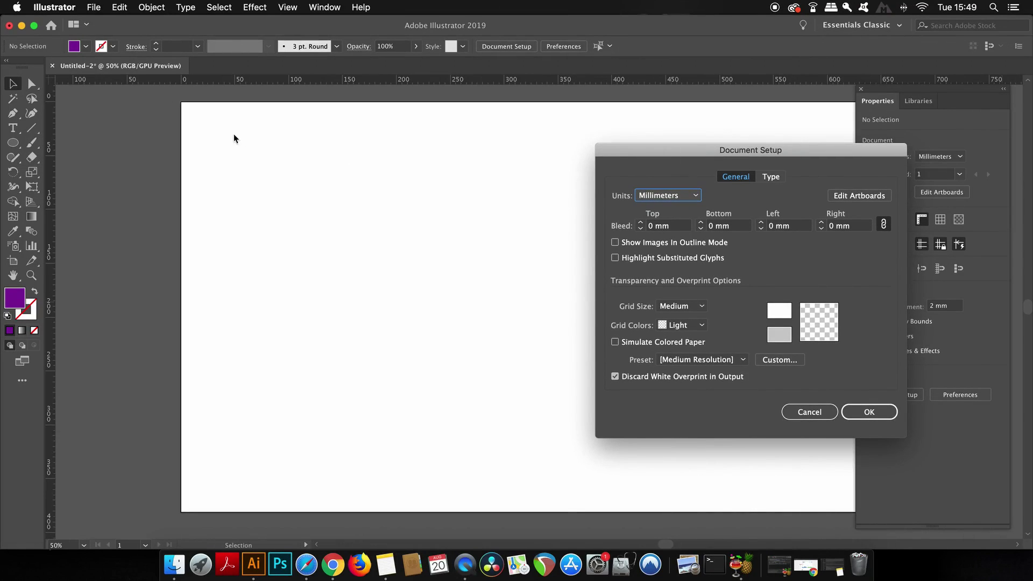
left_click(639, 223)
left_click(638, 223)
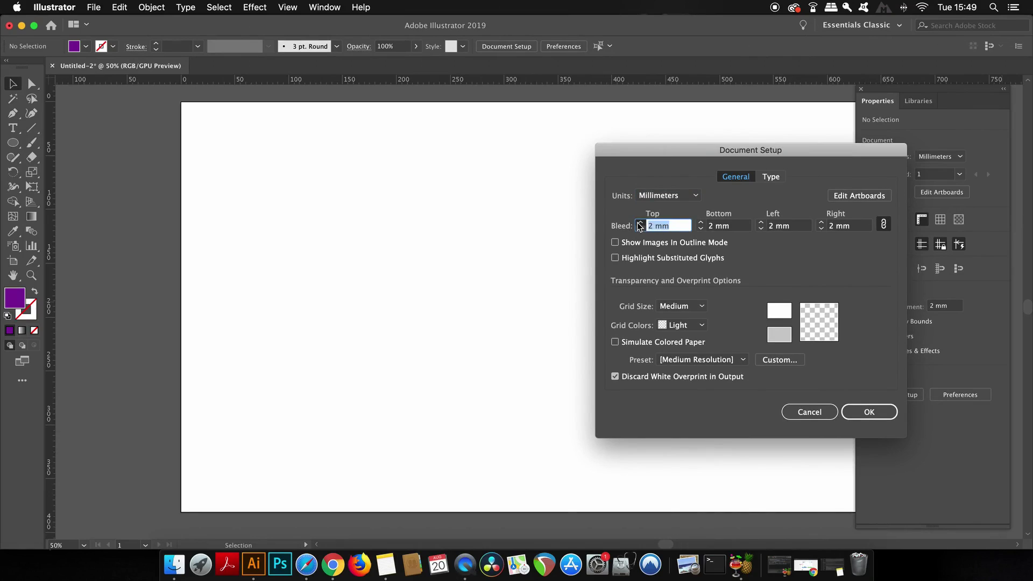
type("5 mm")
left_click(733, 361)
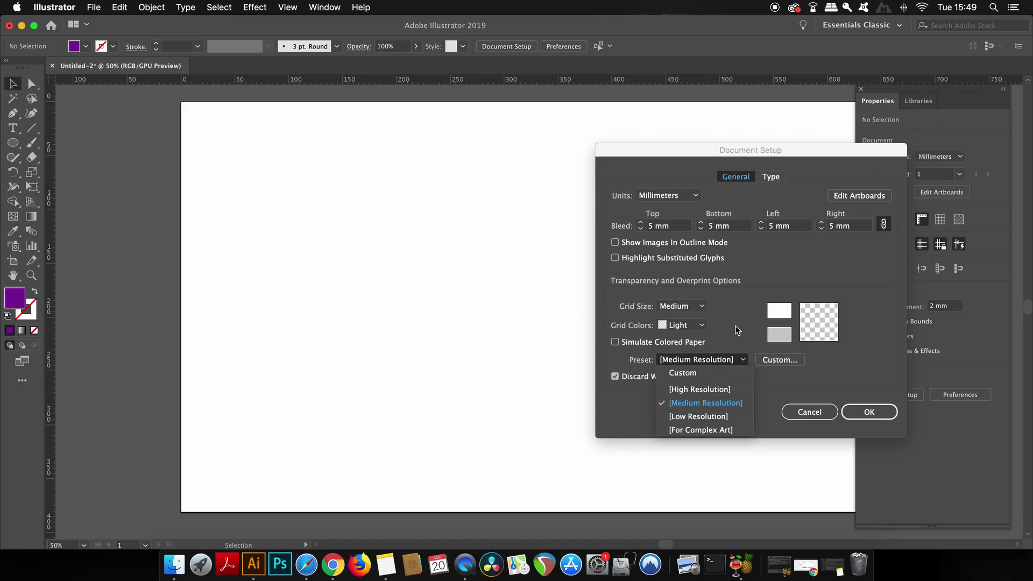
left_click(737, 330)
left_click(859, 411)
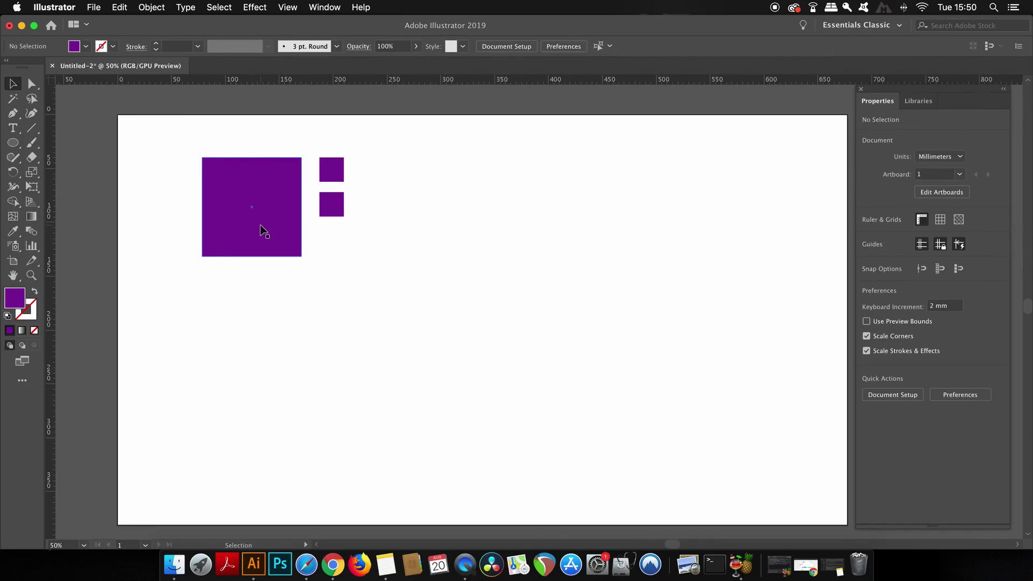
left_click(262, 230)
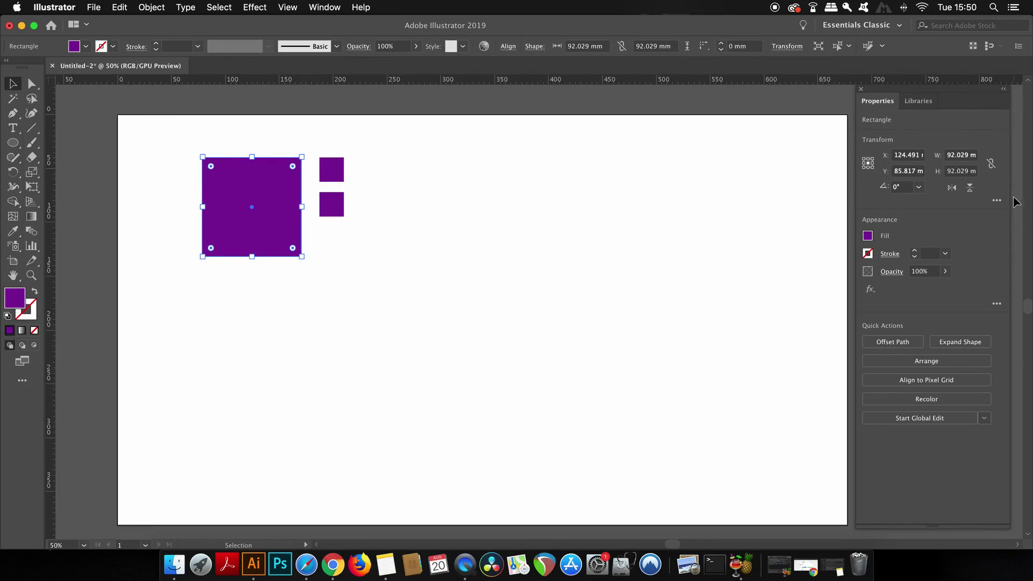
left_click(963, 156)
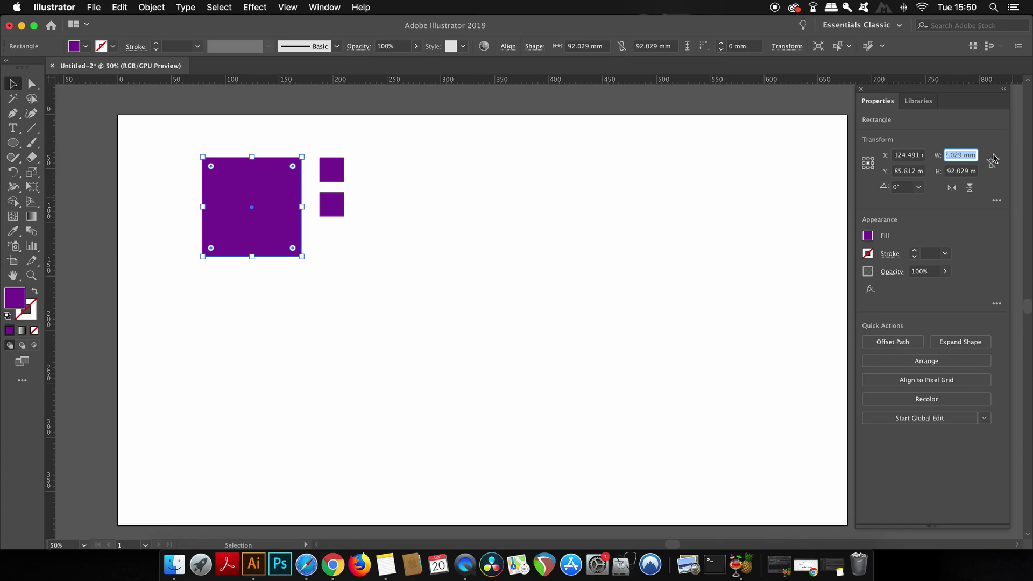
type("25%")
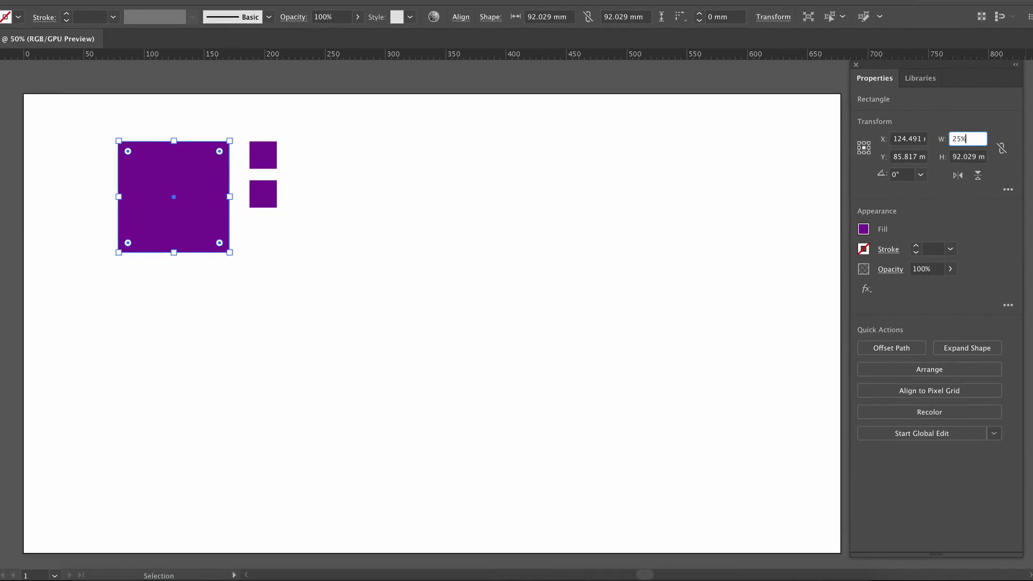
key("Tab")
type("25%")
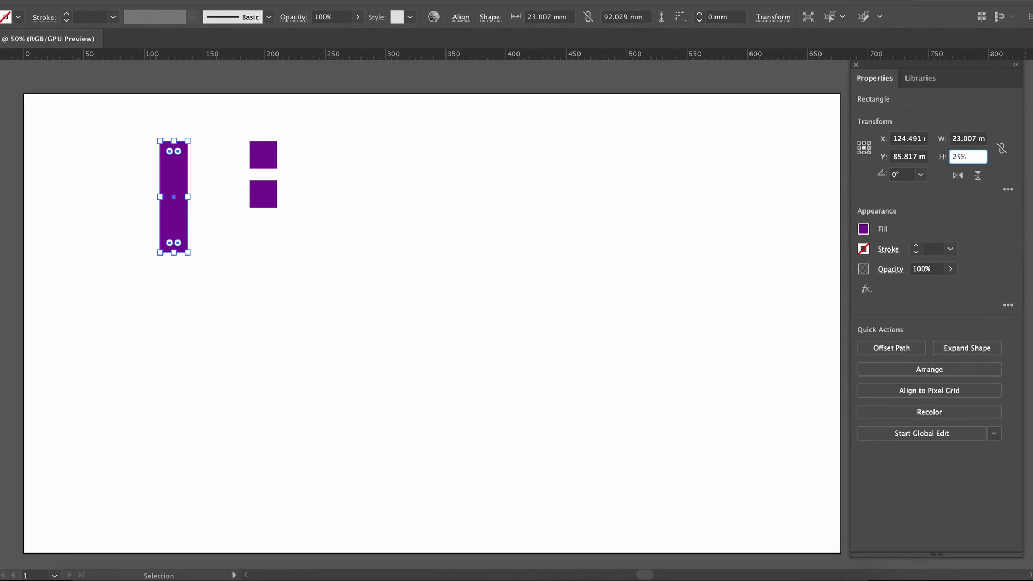
key("Return")
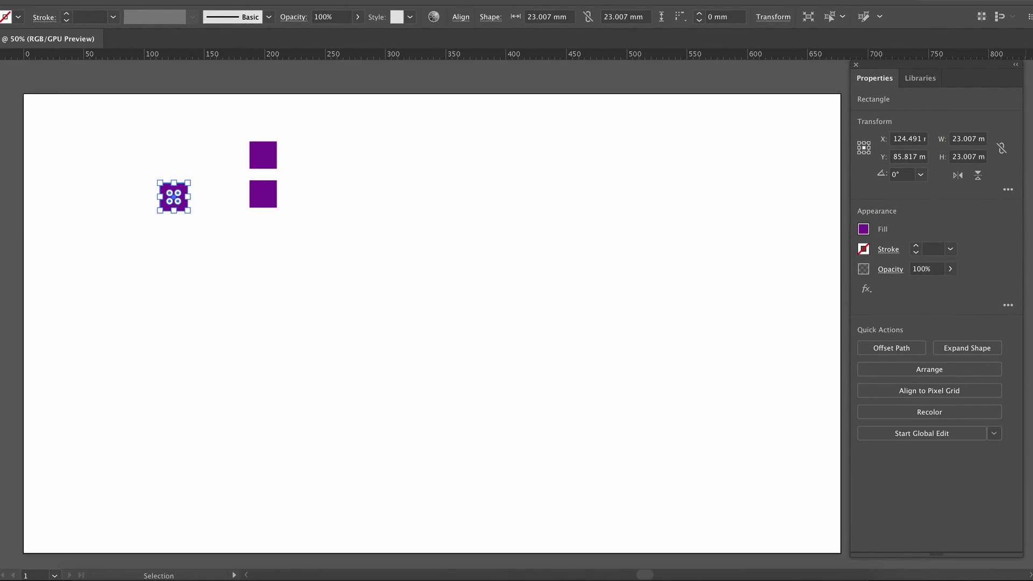
left_click(216, 215)
key("ctrl+z")
key("a")
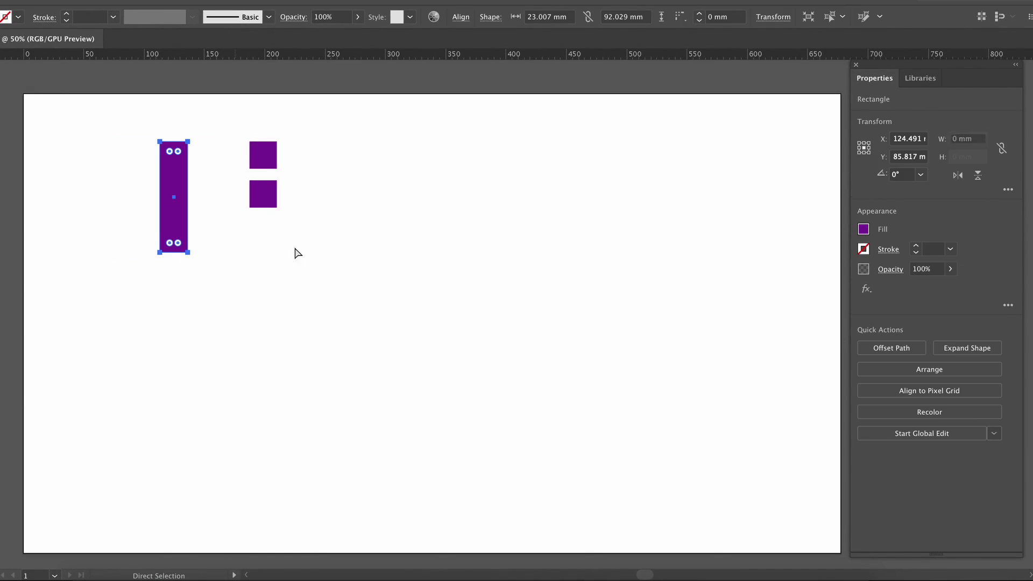
key("ctrl+z")
key("v")
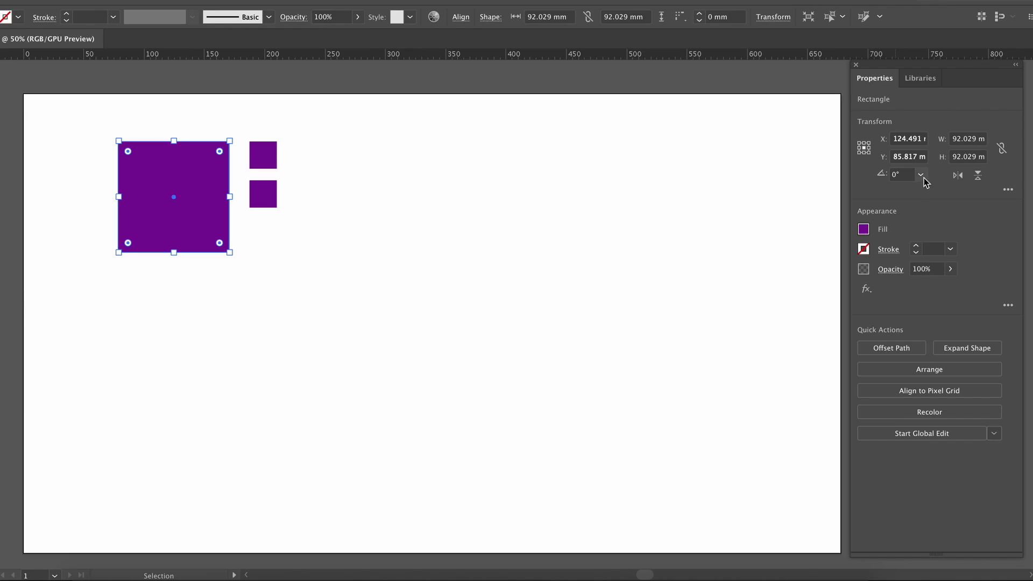
left_click(901, 175)
Step: Rotate the square 45° and undo it back to upright
type("45")
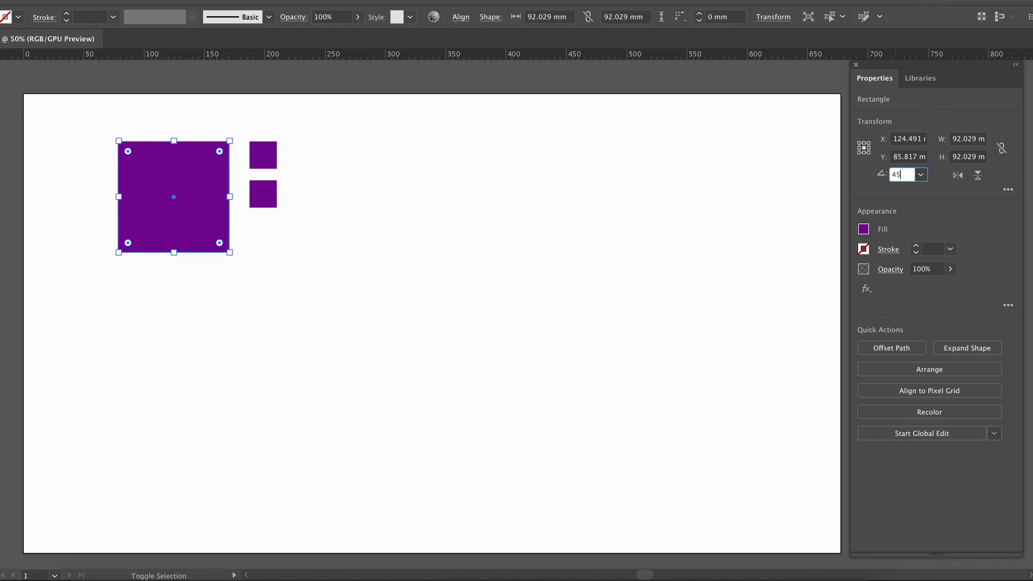
key("Return")
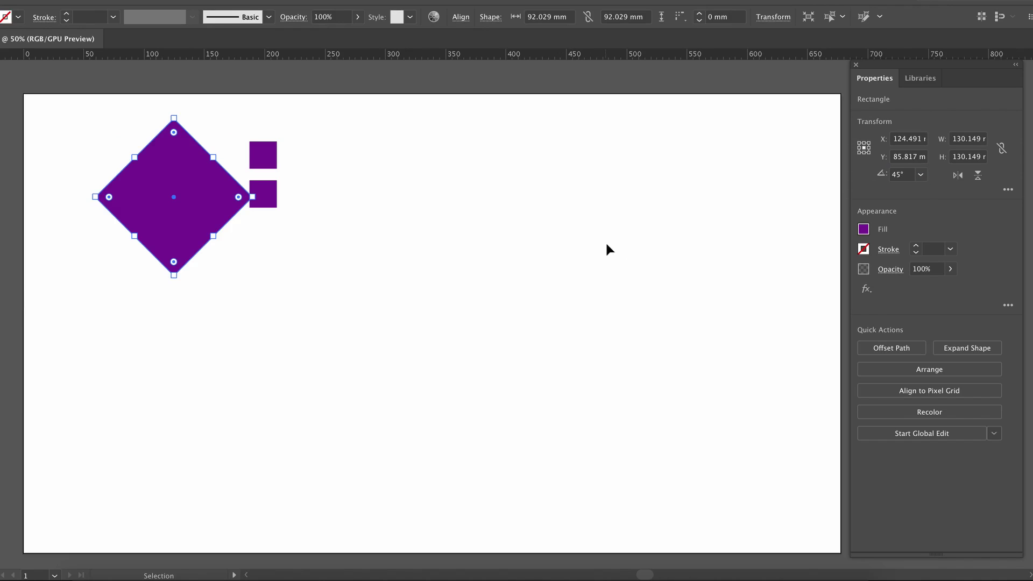
key("ctrl+z")
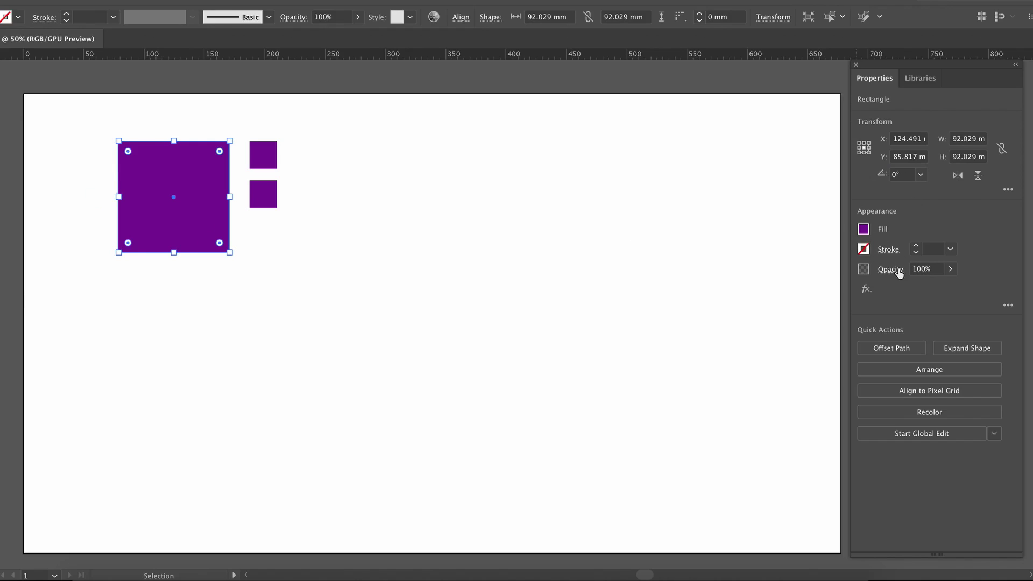
Step: Browse the effects list, then open the full Appearance panel for the square
left_click(866, 289)
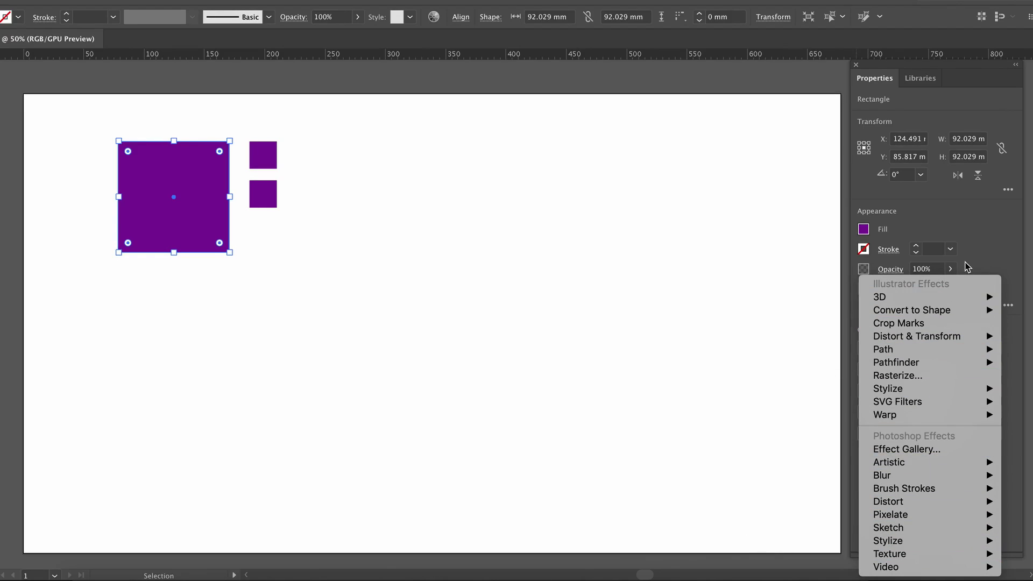
left_click(988, 240)
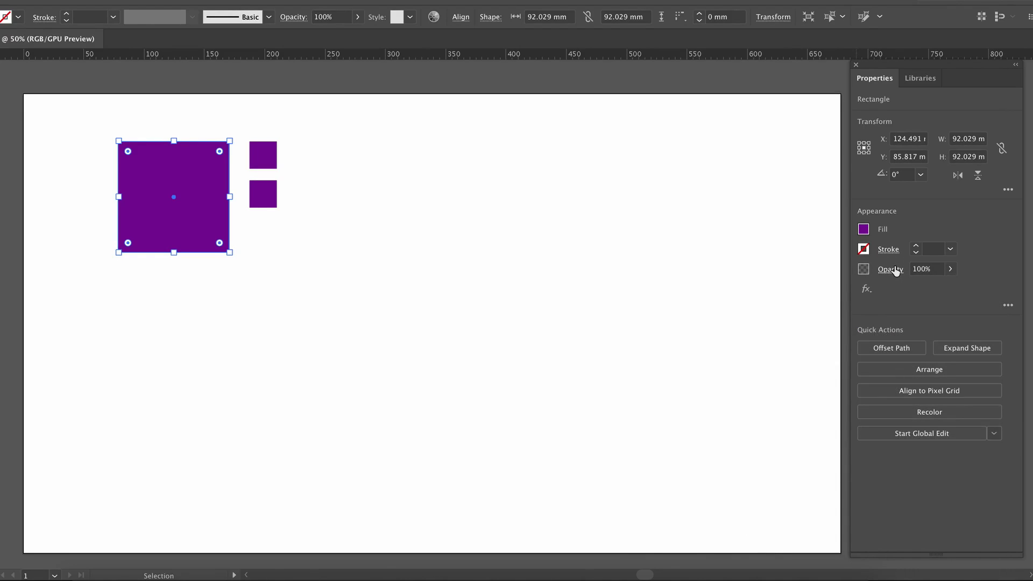
left_click(1008, 306)
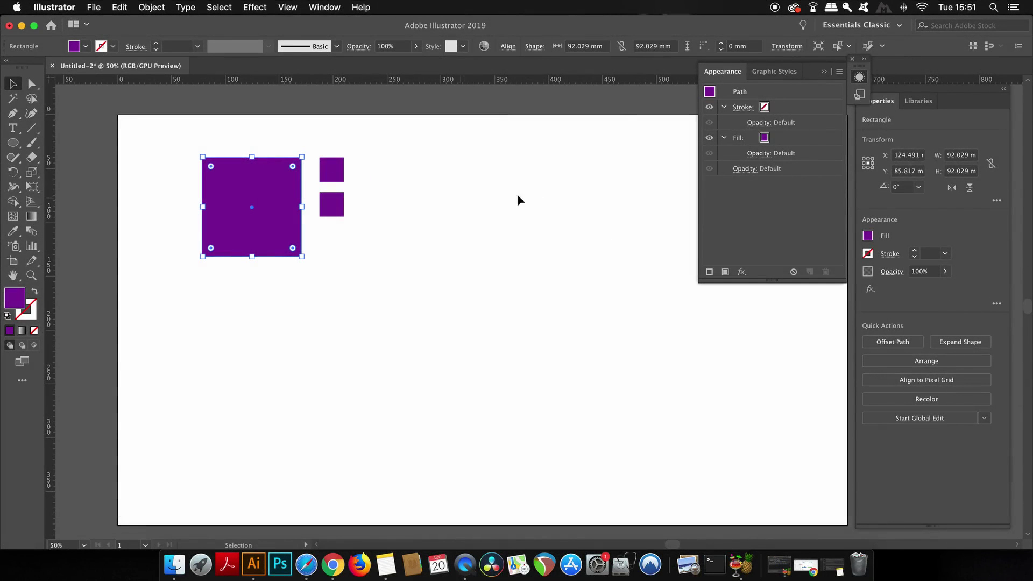
Step: Overlap a small square onto the big square, align them, and cut it out with Pathfinder
left_click(847, 67)
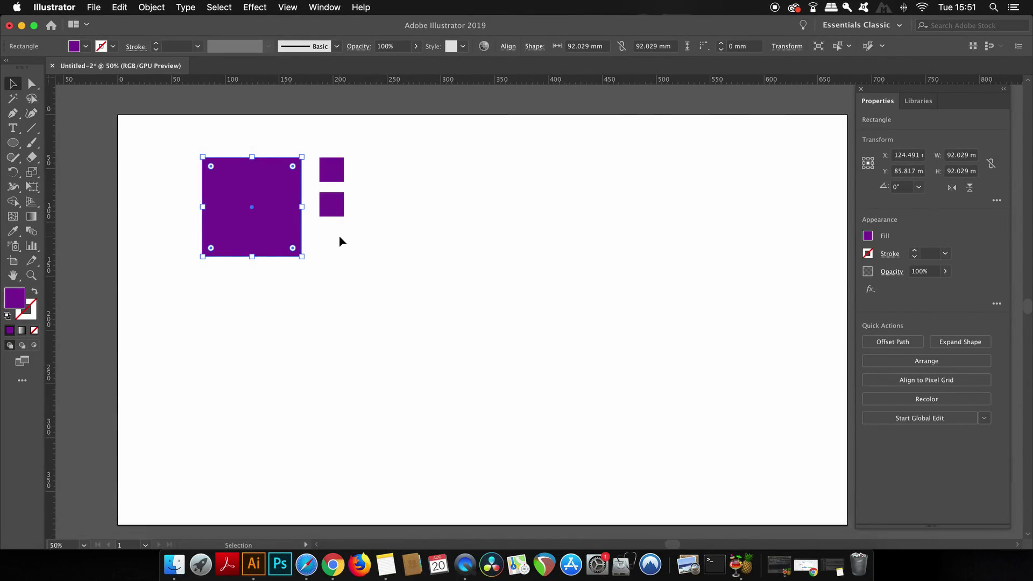
left_click(412, 171)
left_click_drag(337, 211, 270, 263)
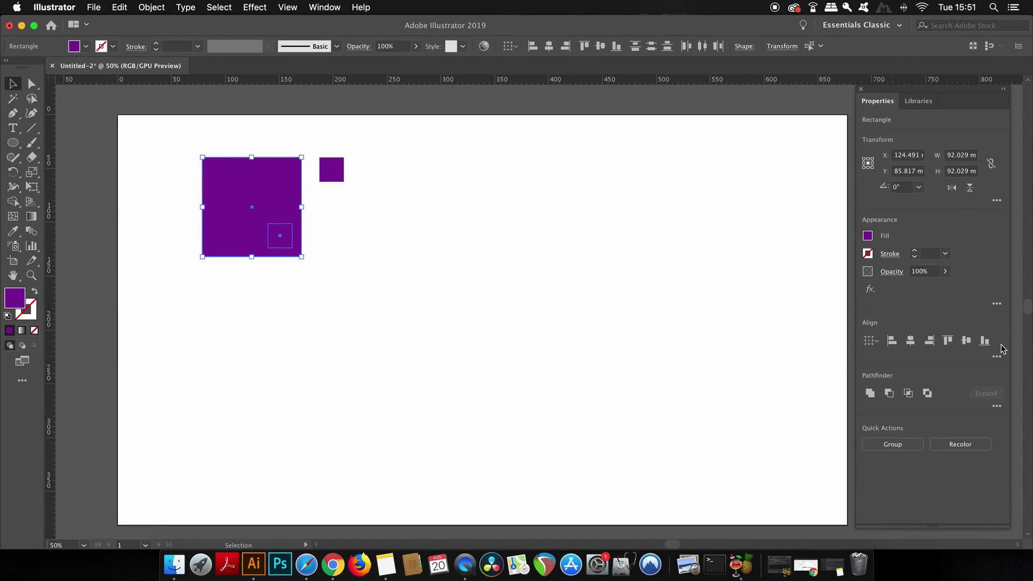
left_click(949, 342)
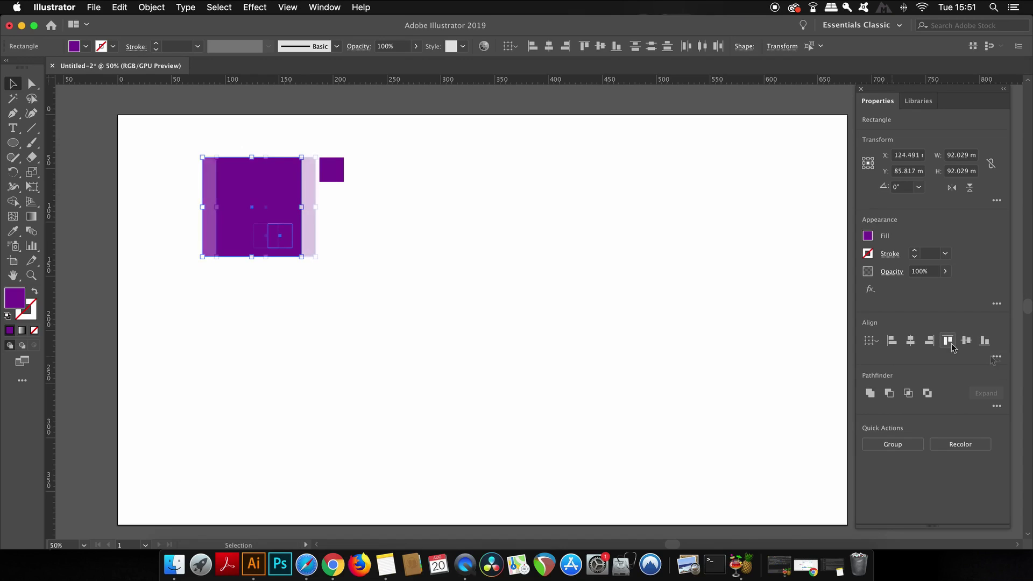
left_click(996, 408)
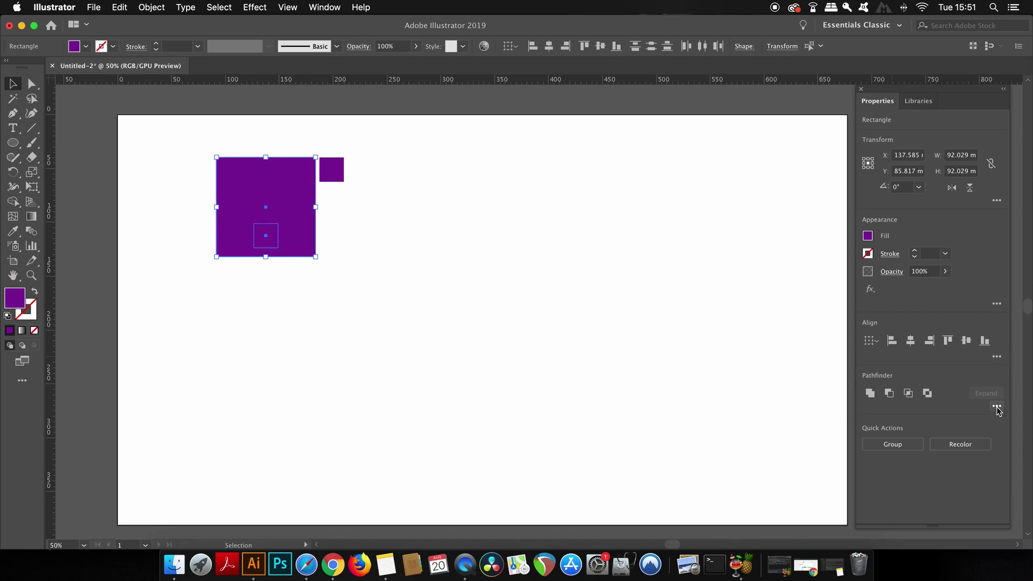
left_click(893, 399)
Step: Move the punched shape to the artboard's left edge, then select and move its inner square
left_click_drag(294, 250, 147, 255)
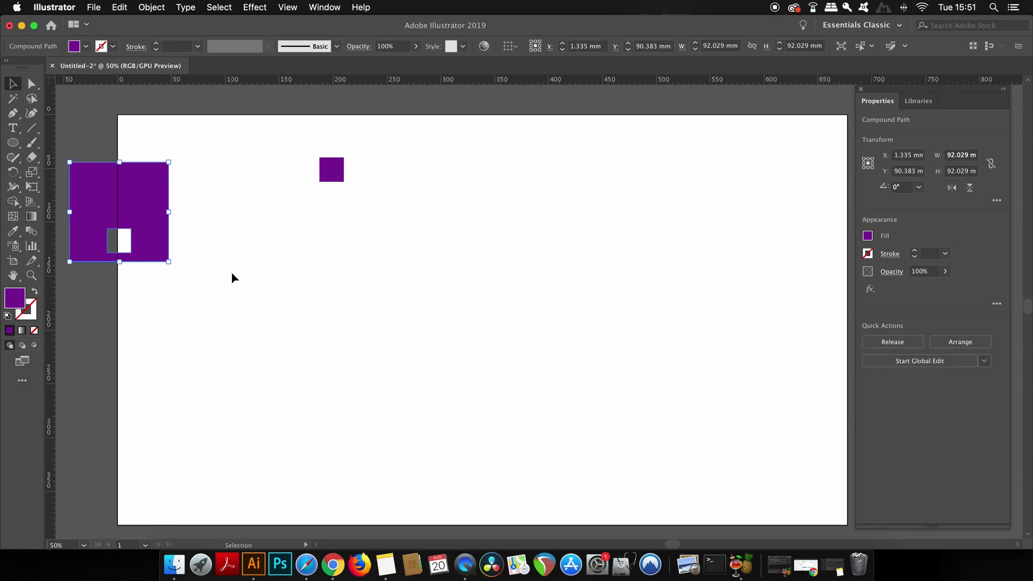
left_click(233, 277)
key("a")
left_click(120, 241)
left_click(132, 242, "alt")
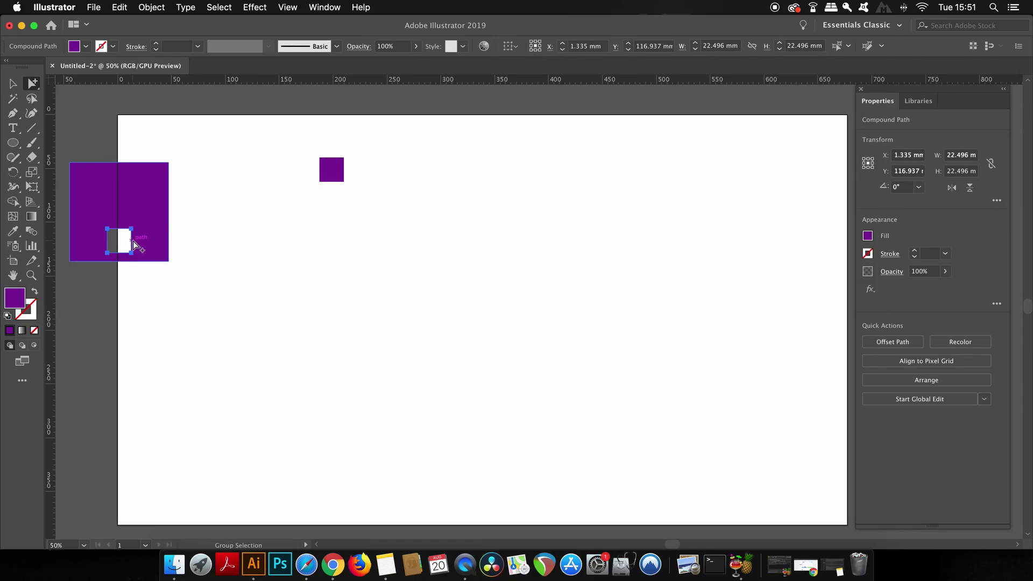
key("v")
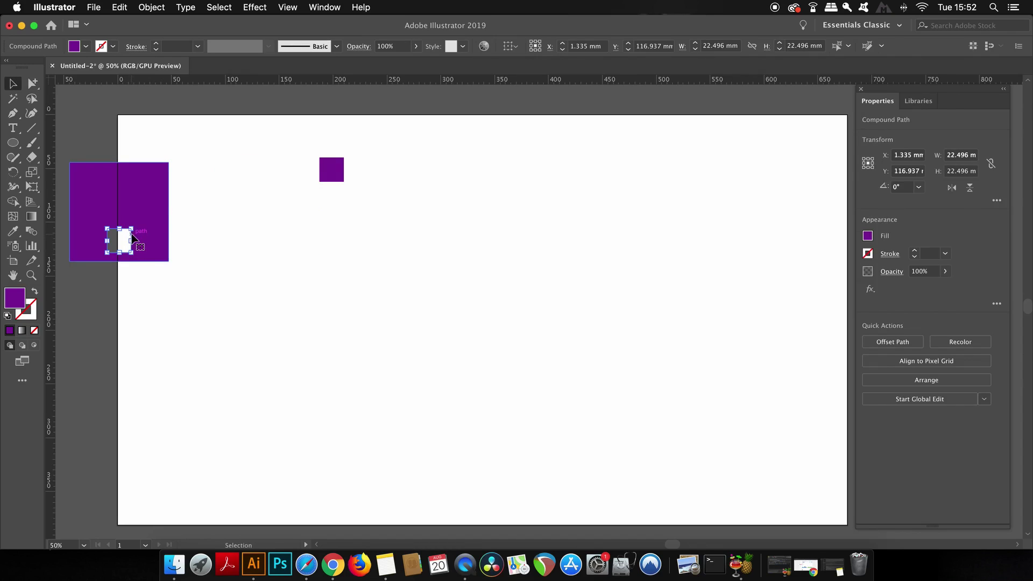
left_click_drag(112, 254, 119, 215)
left_click(239, 269)
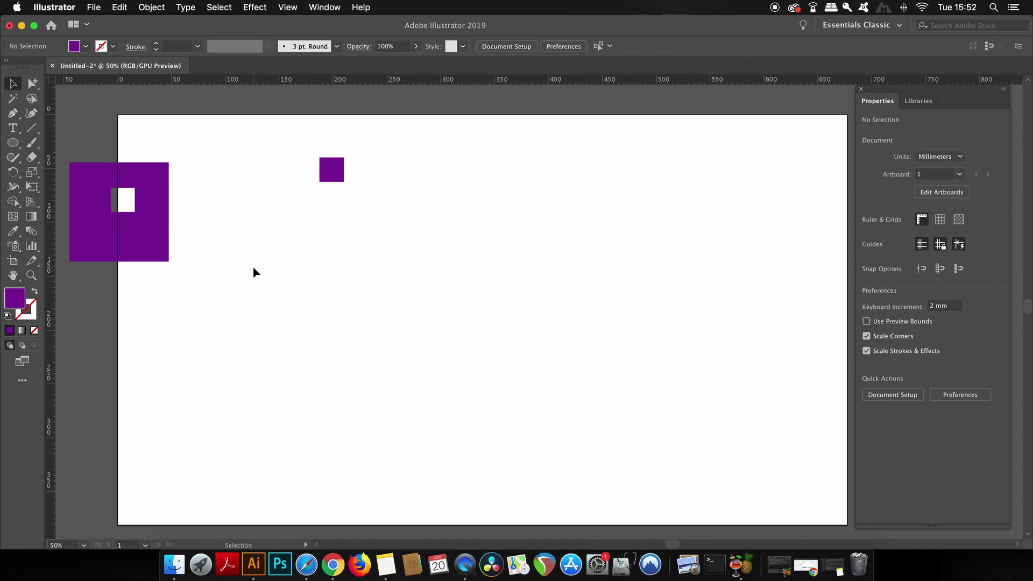
Step: Undo back to the original squares and deselect everything
key("a")
key("super+z")
key("super+z")
key("super+z")
key("super+z")
key("super+z")
key("super+z")
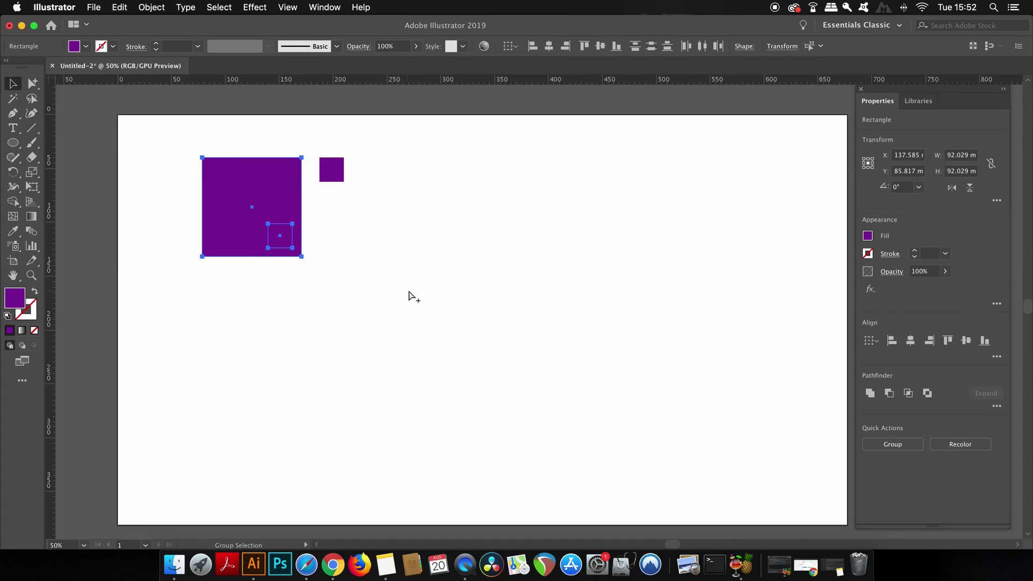
key("v")
left_click(421, 311)
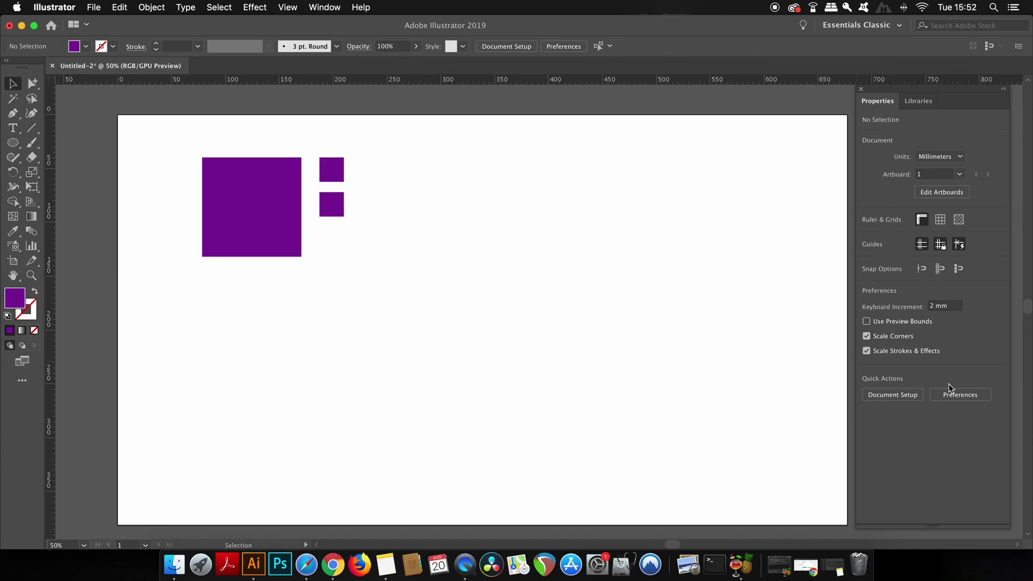
Step: Start Global Edit on the large purple square and rotate it 315° into a diamond
left_click(260, 203)
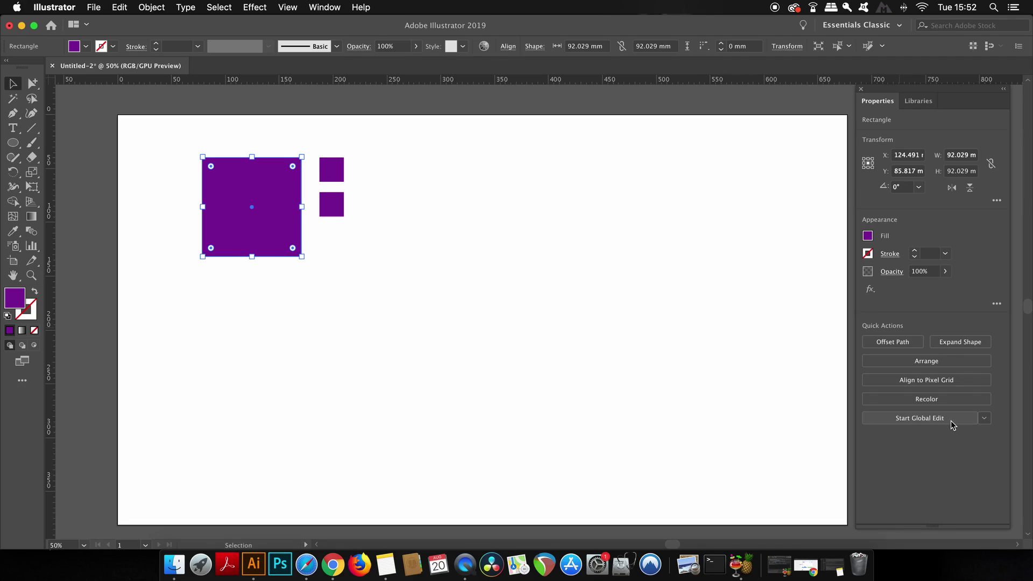
left_click(950, 422)
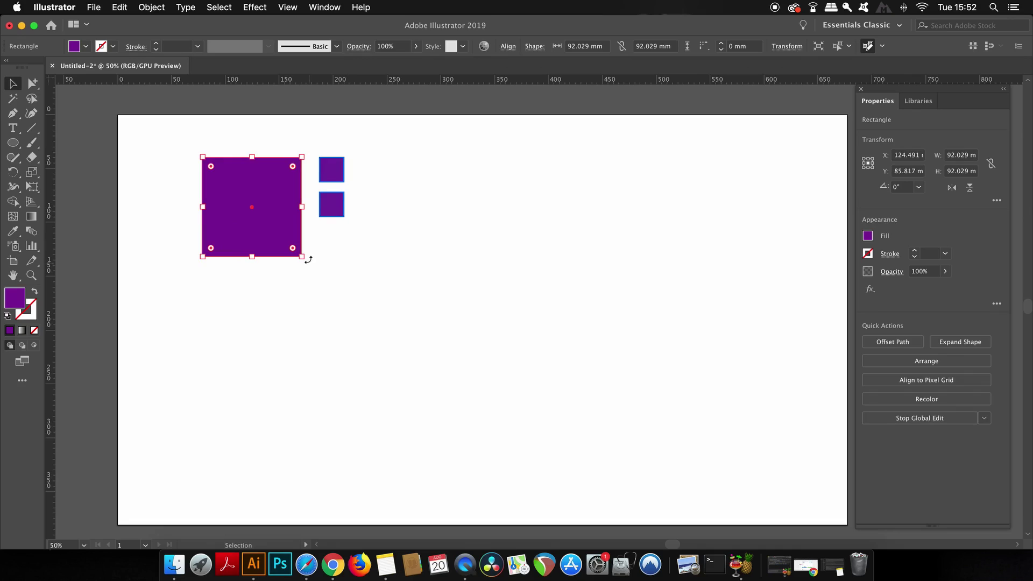
left_click_drag(308, 259, 239, 280)
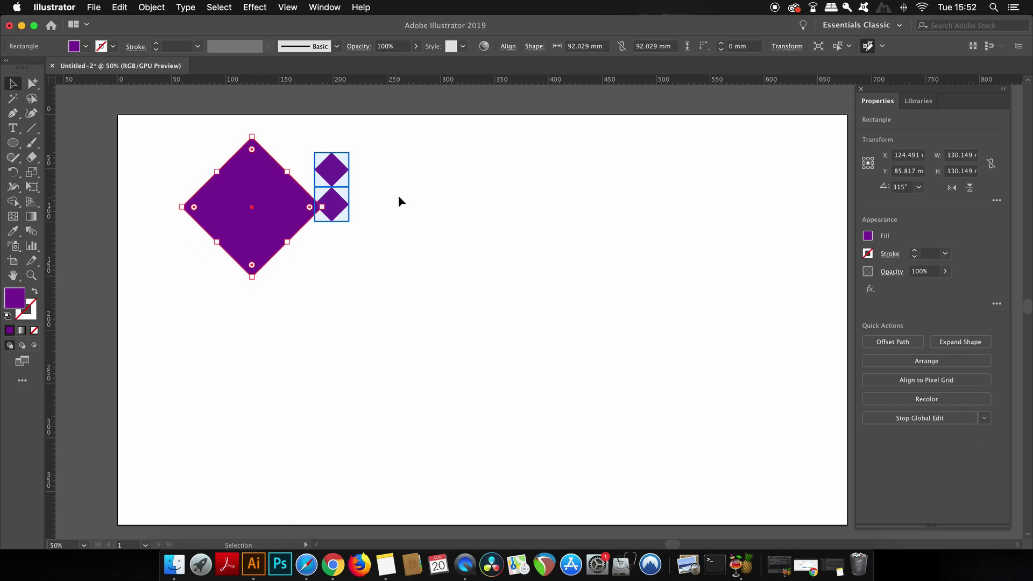
Step: Change the fill from purple to a light blue in the Color Picker
double_click(21, 301)
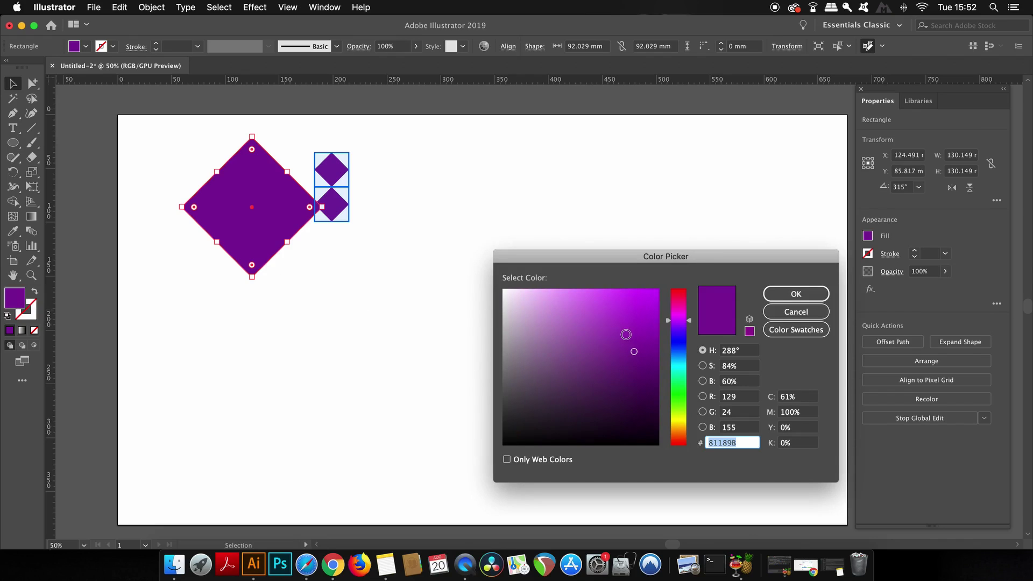
left_click_drag(672, 347, 678, 352)
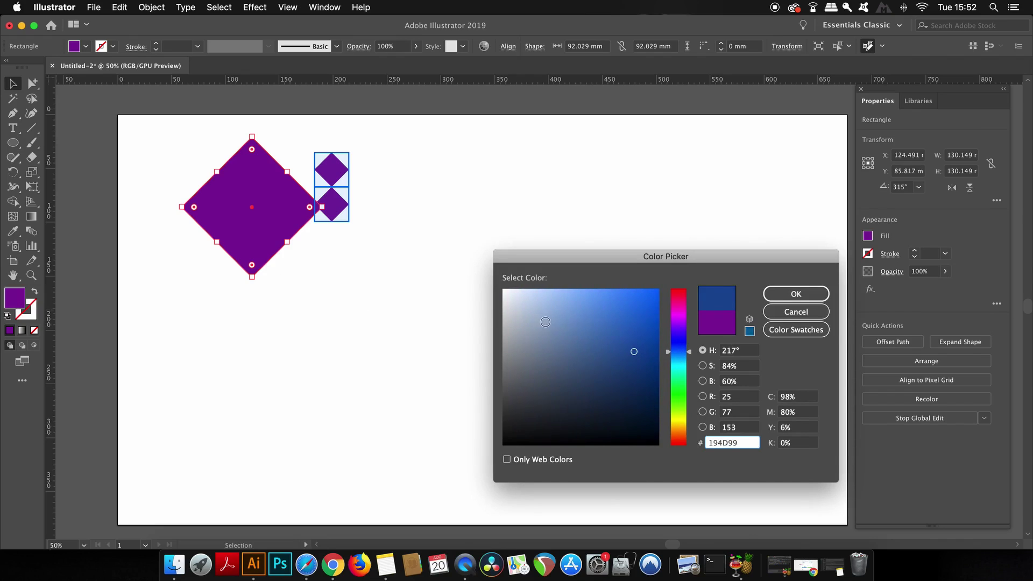
left_click(574, 335)
left_click(580, 324)
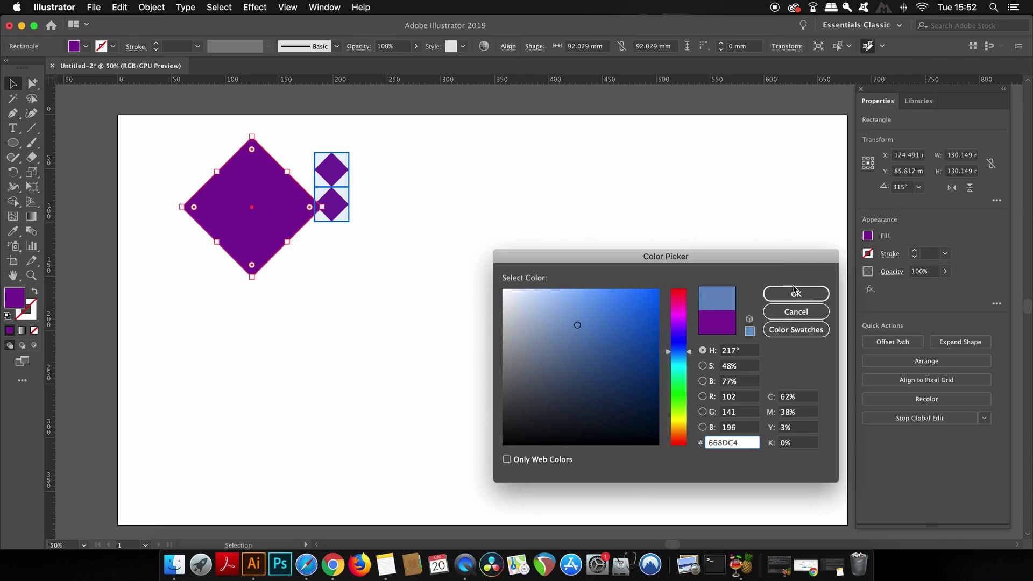
left_click(797, 295)
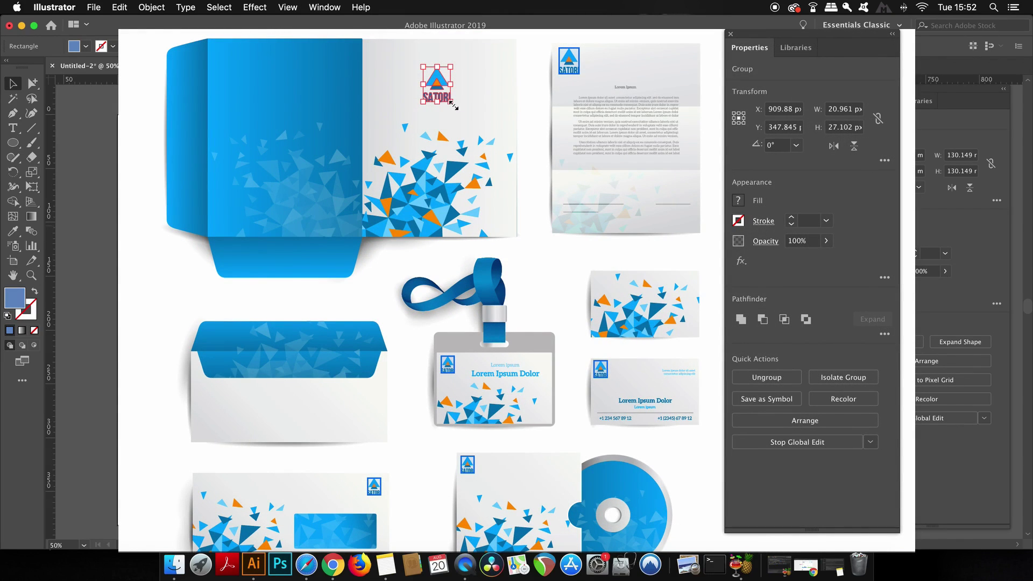
Step: Scale the SATORI logo on the folder, undo it, and stop Global Edit
left_click_drag(453, 106, 473, 91)
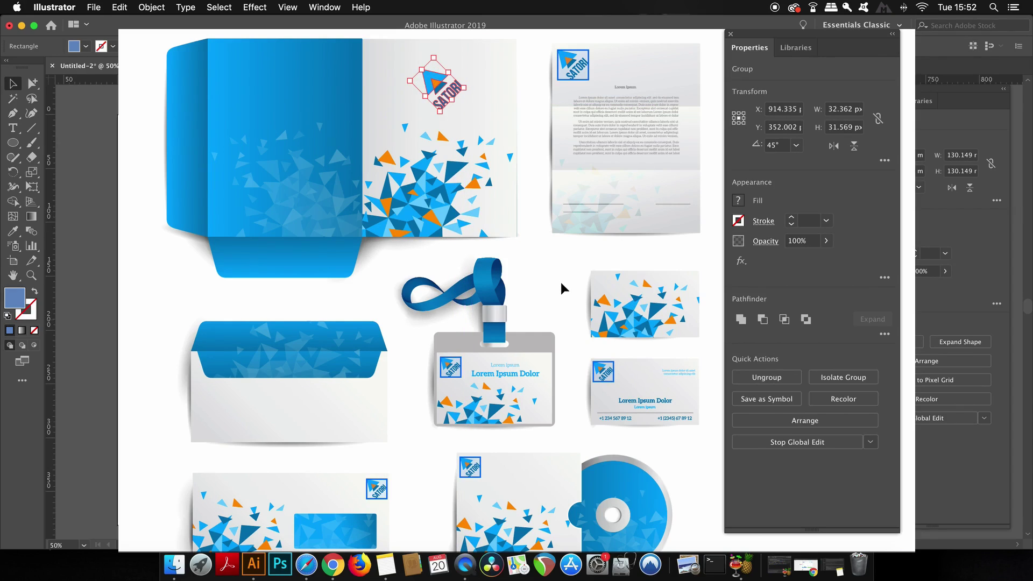
key("super+z")
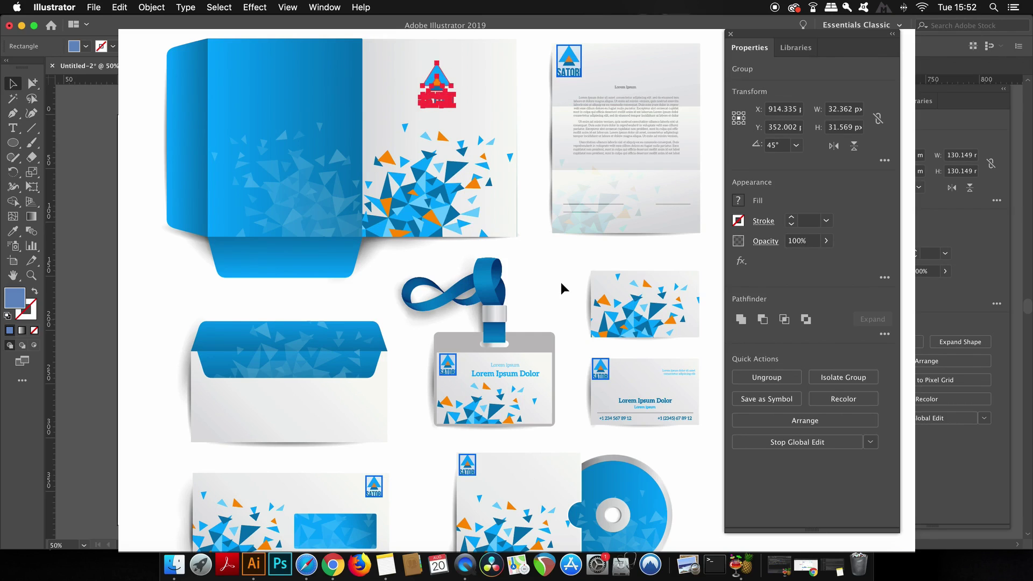
left_click(552, 273)
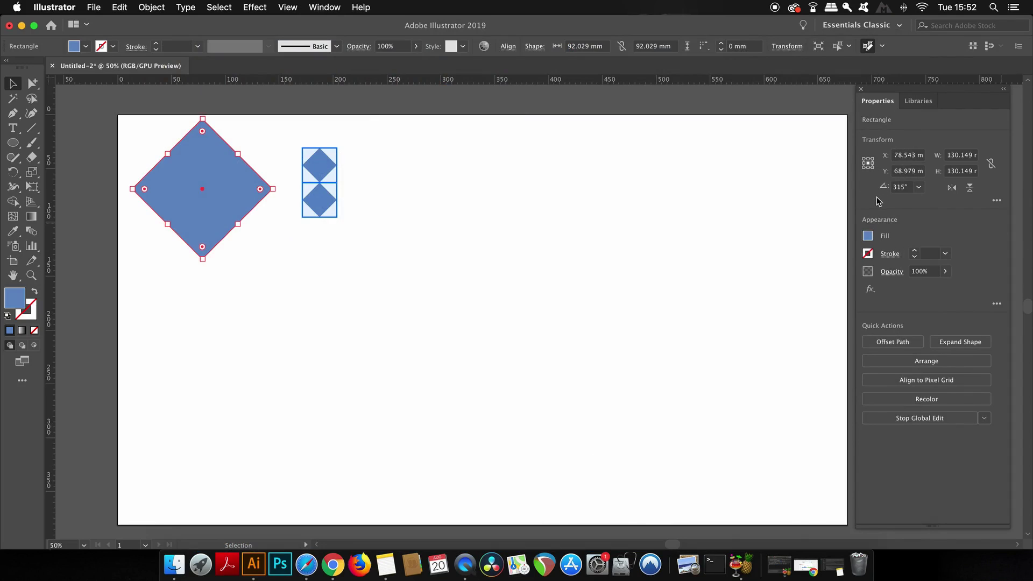
left_click(936, 421)
Step: Scale the SATORI text up to 149.49 pt and check the extra paragraph options
left_click(599, 325)
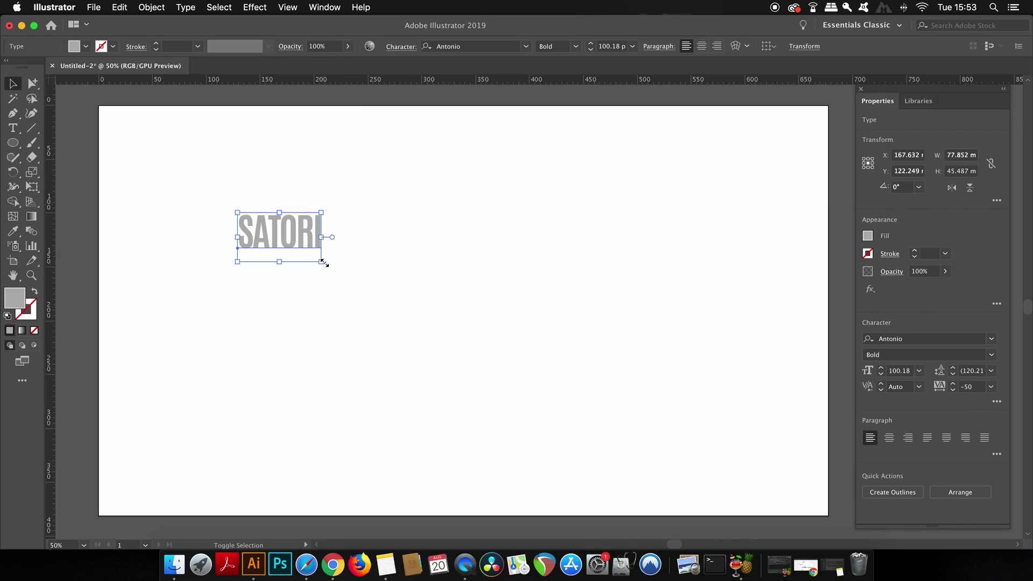
left_click_drag(322, 262, 382, 285)
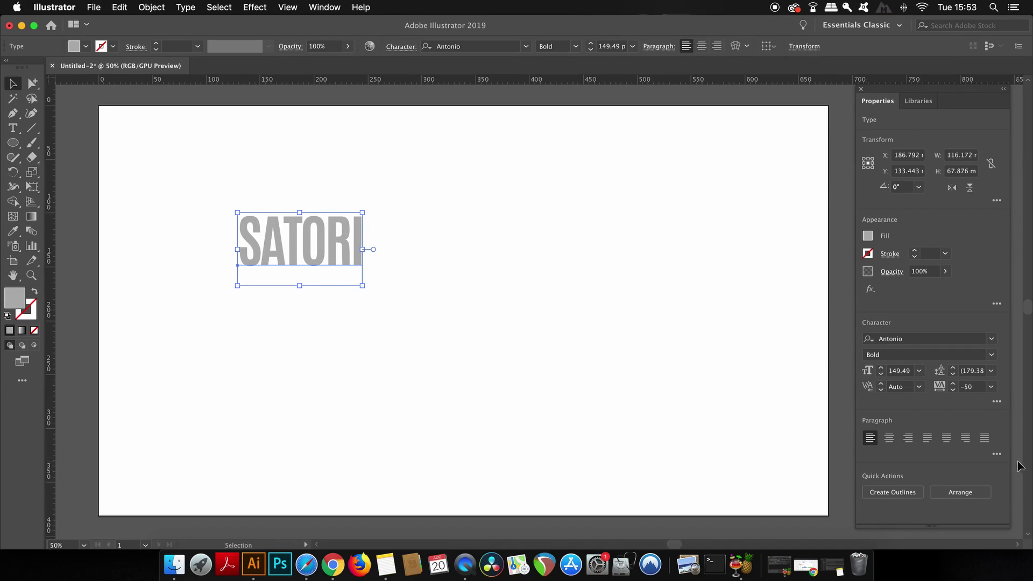
left_click(997, 454)
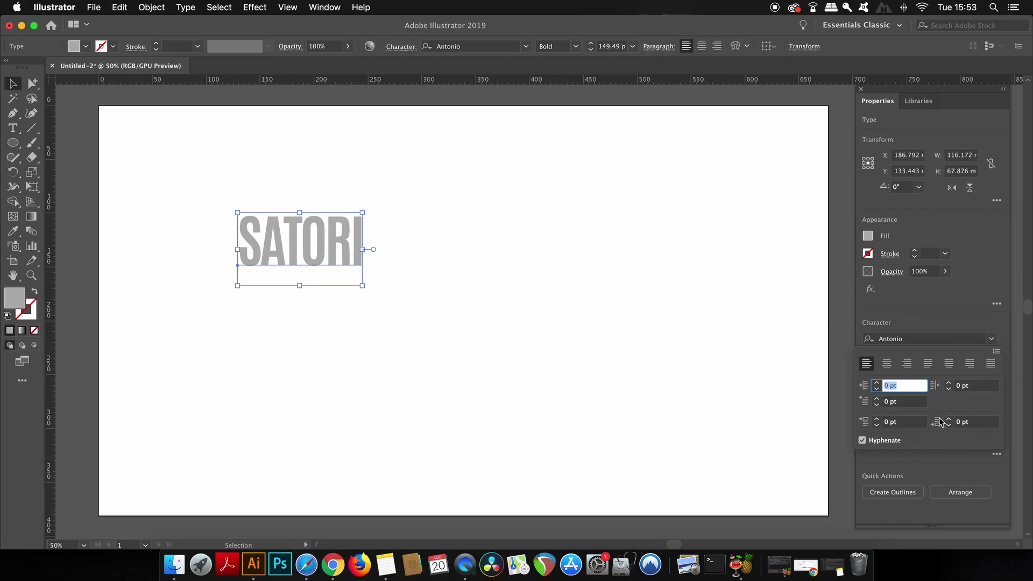
left_click(968, 468)
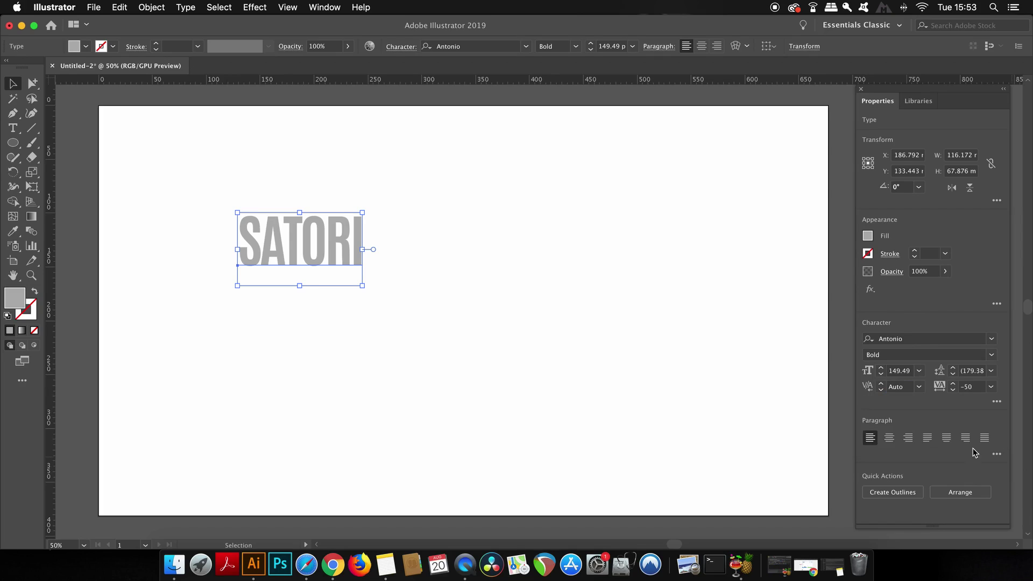
Step: Check the extra character options, then open the full Appearance details for the text
left_click(997, 403)
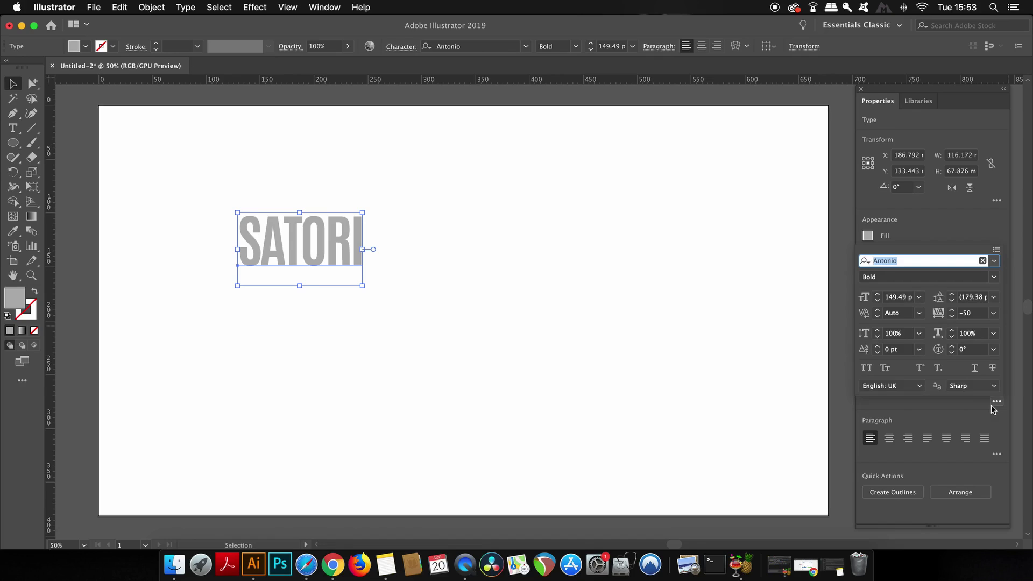
left_click(997, 404)
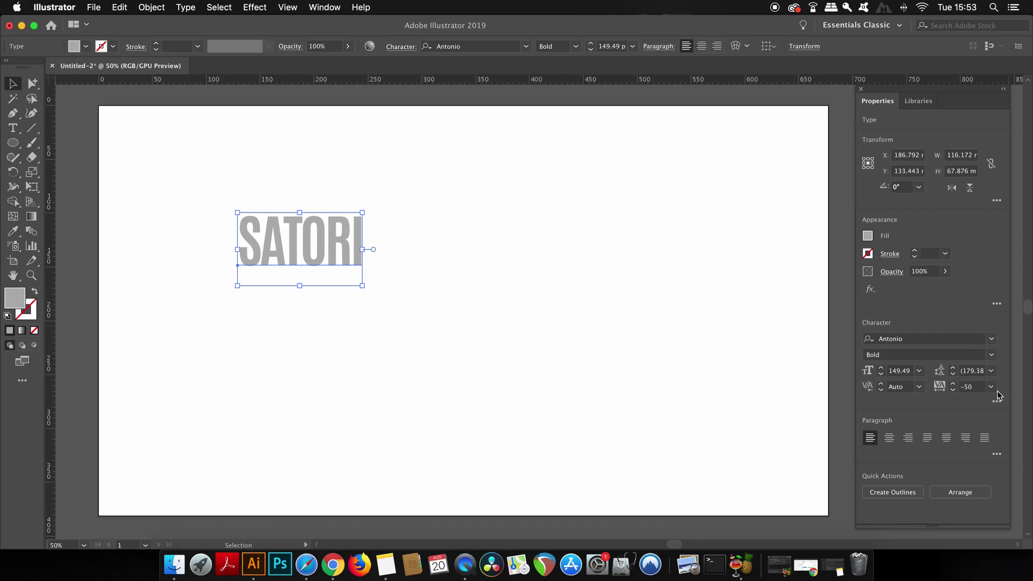
left_click(997, 304)
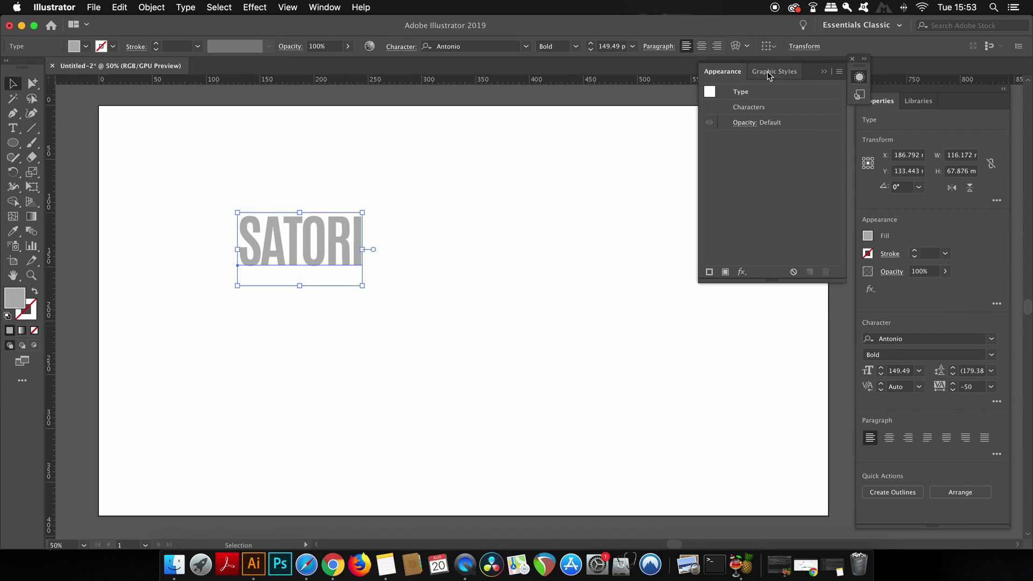
Step: Close the Appearance panel and show the Arrange stacking-order options for the SATORI text
left_click(851, 60)
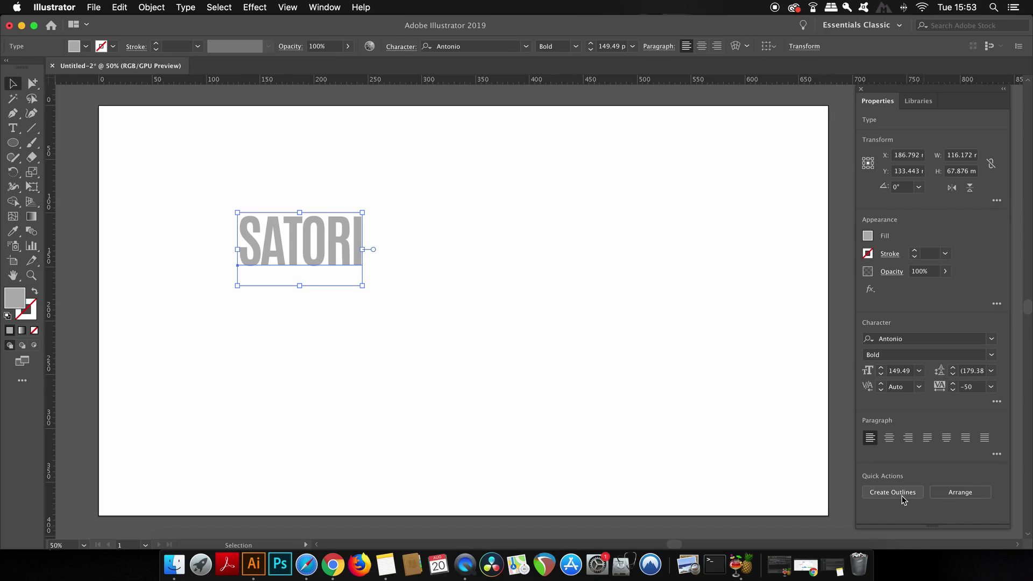
left_click(967, 494)
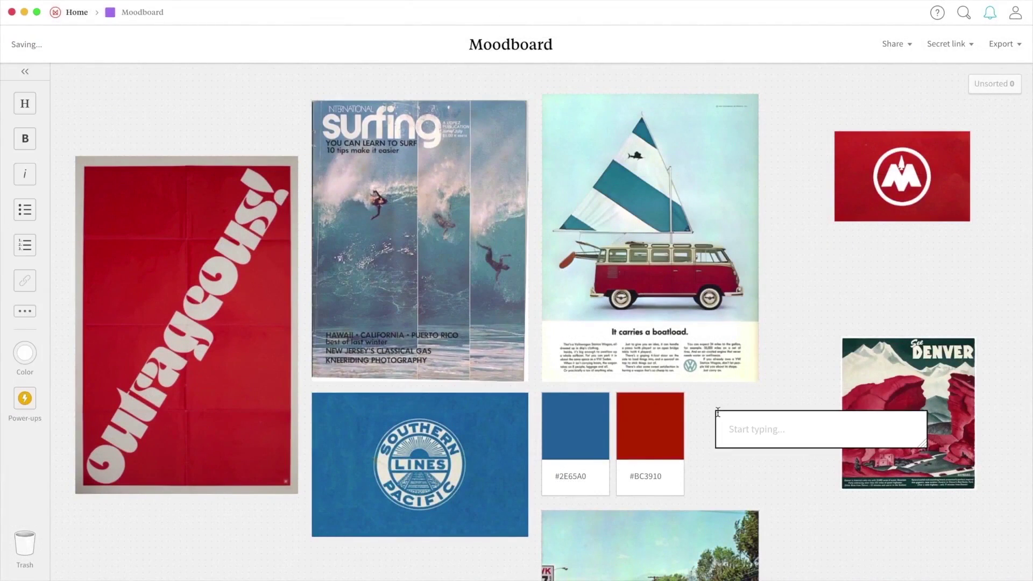
Step: Add an #EDEADE colour swatch card, then move the Unsorted image card under Change Country
type("#EDEADE")
key("Return")
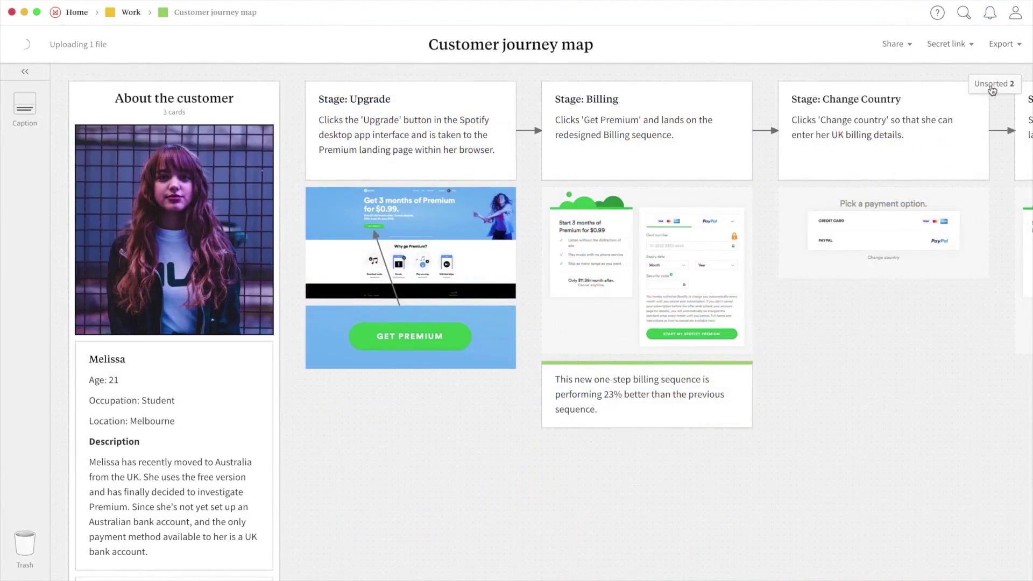
left_click(993, 85)
left_click_drag(914, 215, 917, 322)
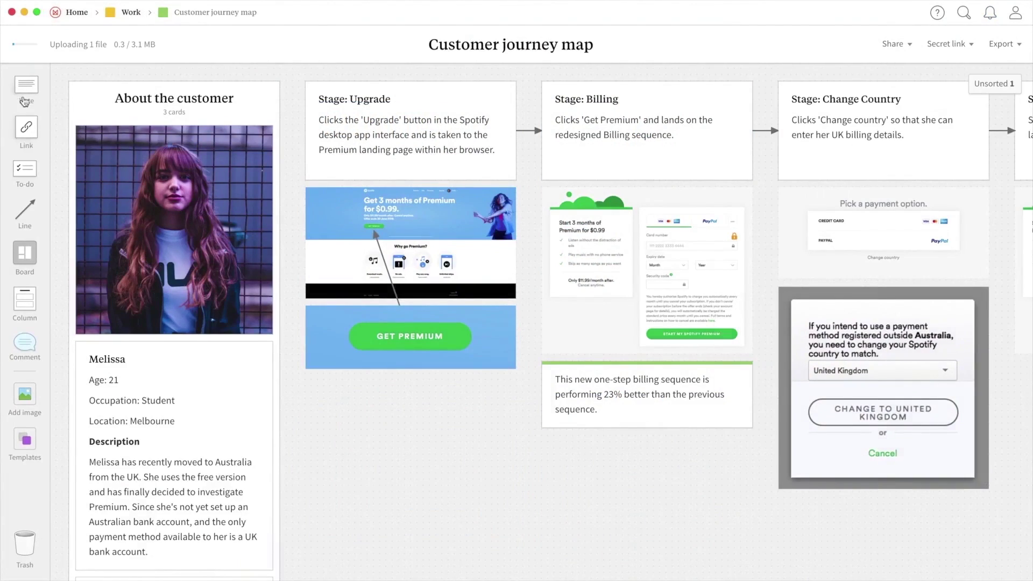